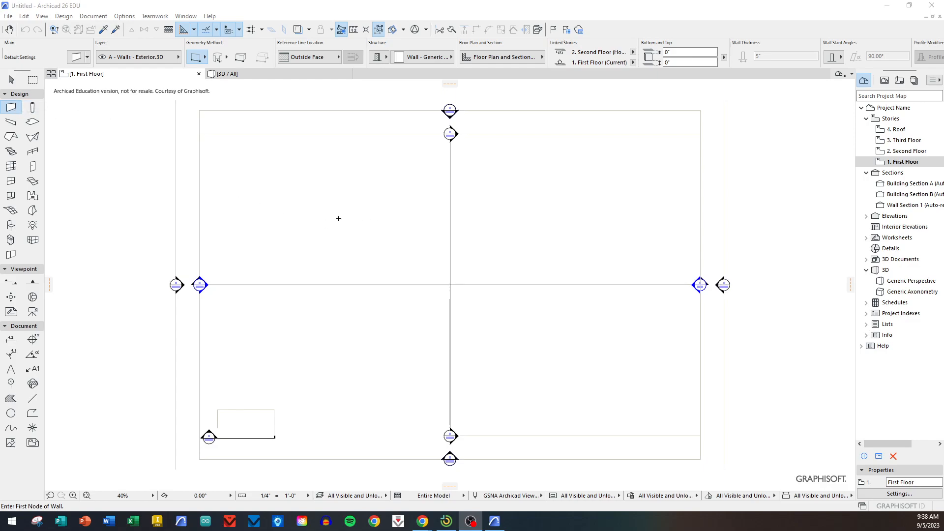
# Set up the Wall tool for single straight walls using the 7 3/8" thick Wood 5 1/2" gypsum composite, W09
pyautogui.click(10, 109)
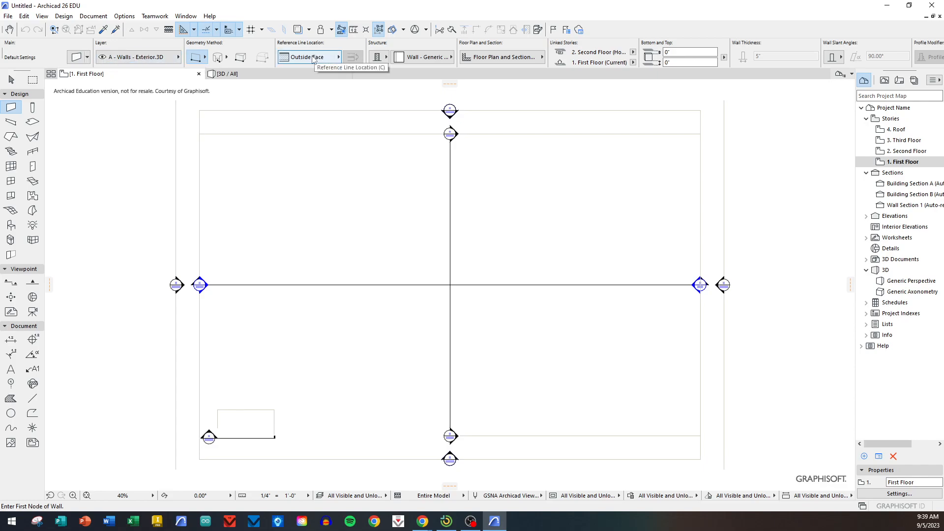
pyautogui.click(217, 58)
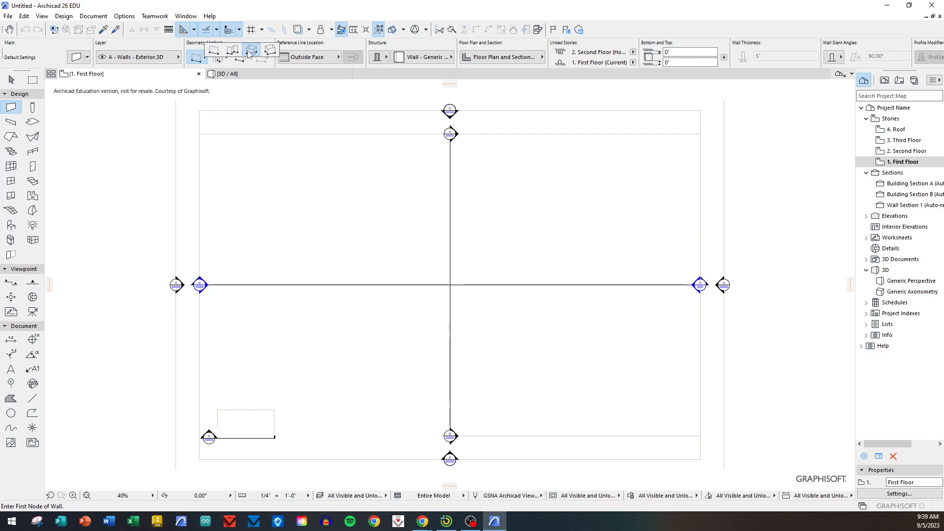
pyautogui.click(213, 51)
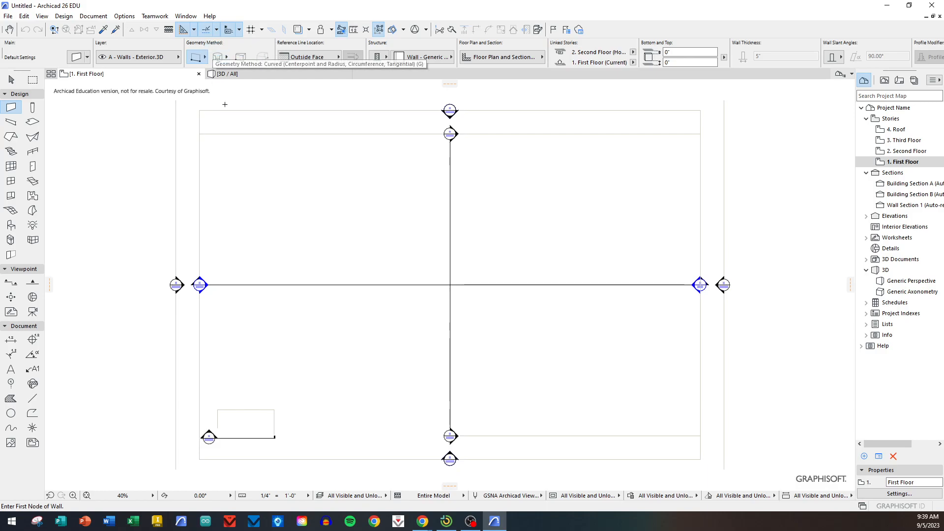
pyautogui.click(424, 57)
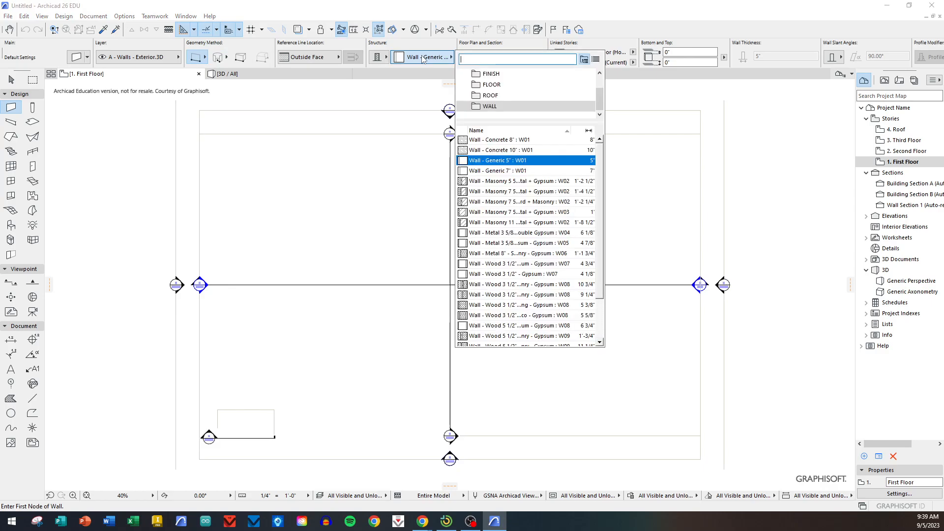
pyautogui.click(373, 59)
pyautogui.click(375, 57)
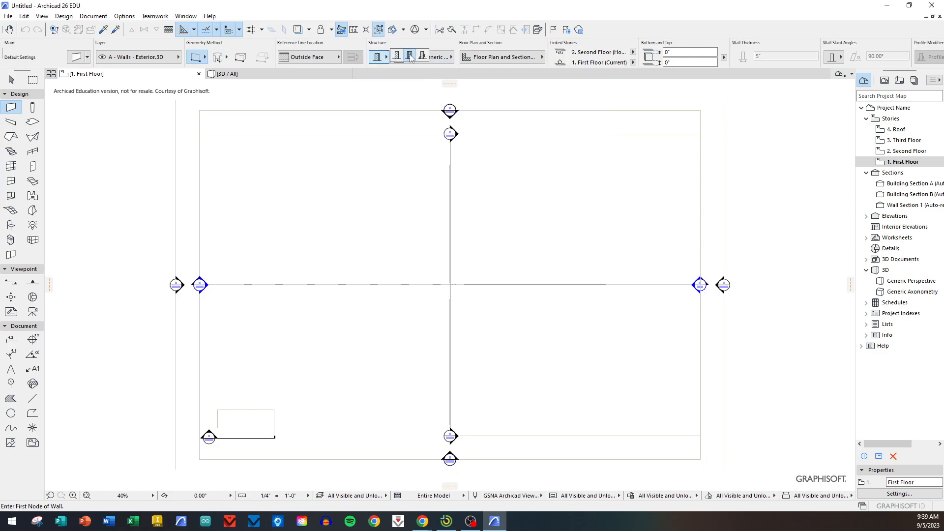
pyautogui.click(442, 58)
pyautogui.scroll(-2, 515, 260)
pyautogui.scroll(-1, 515, 261)
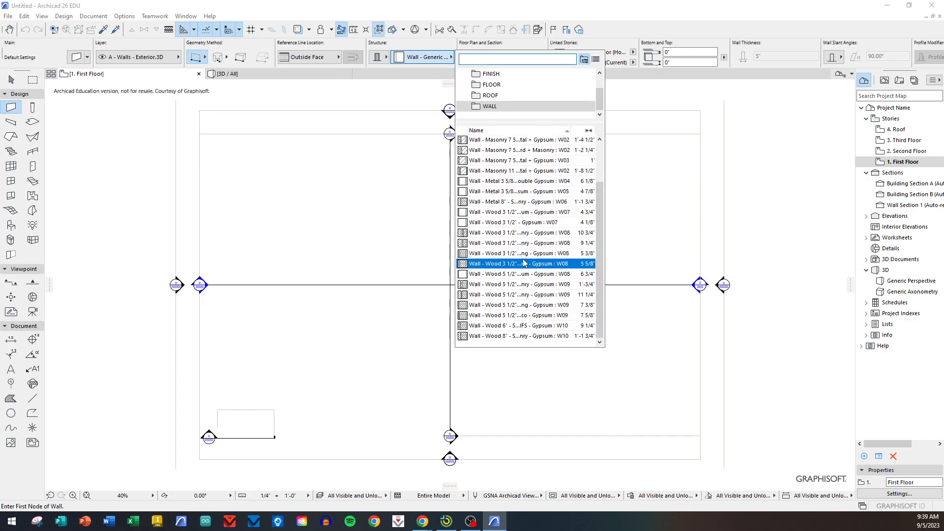
pyautogui.click(523, 306)
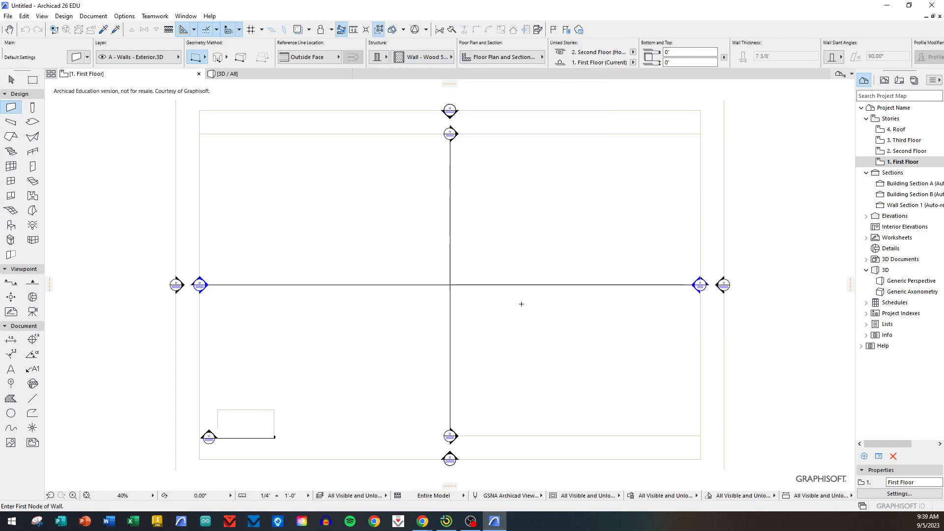
# Draw a 13' horizontal exterior wall below the horizontal section line, plus a short perpendicular wall going up from its right end
pyautogui.click(371, 358)
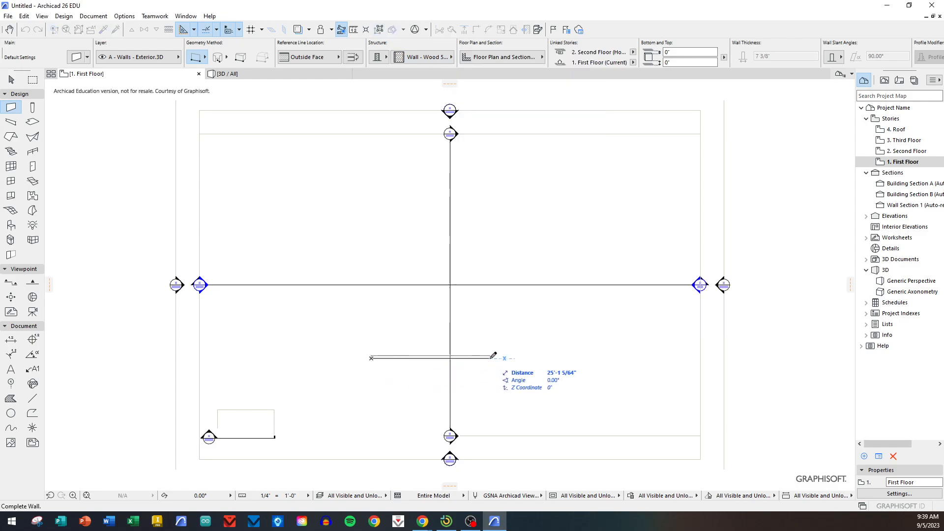
pyautogui.write('13')
pyautogui.press('Return')
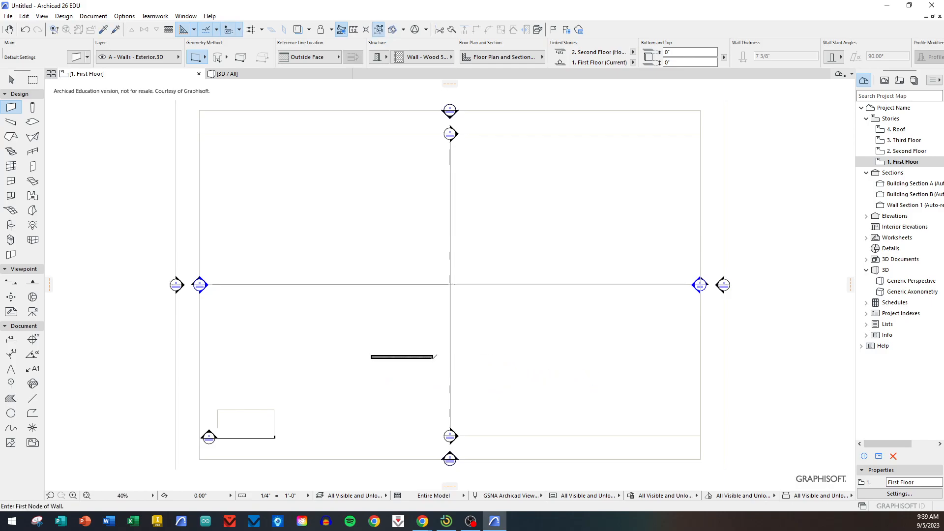
pyautogui.click(433, 357)
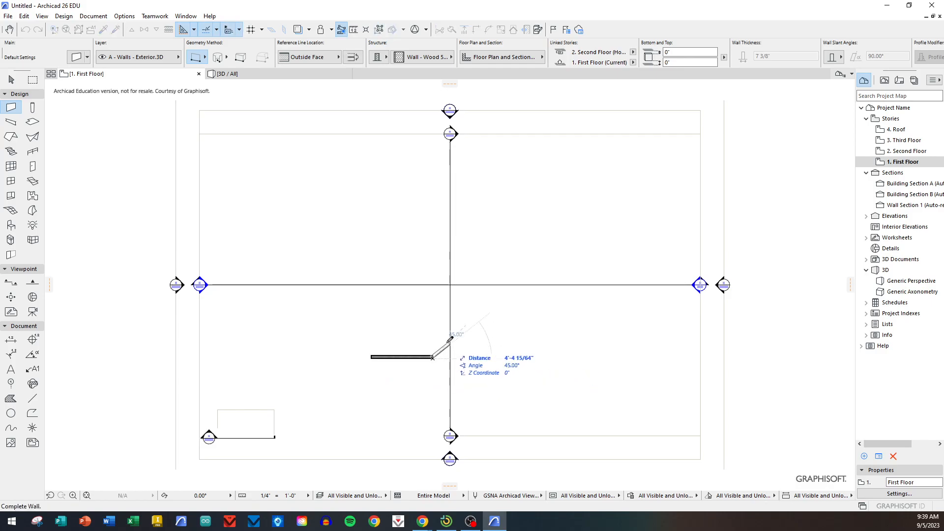
pyautogui.click(433, 320)
# Continue the outline with a horizontal wall running right from the short wall's upper end and a 32' vertical wall going up
pyautogui.click(433, 320)
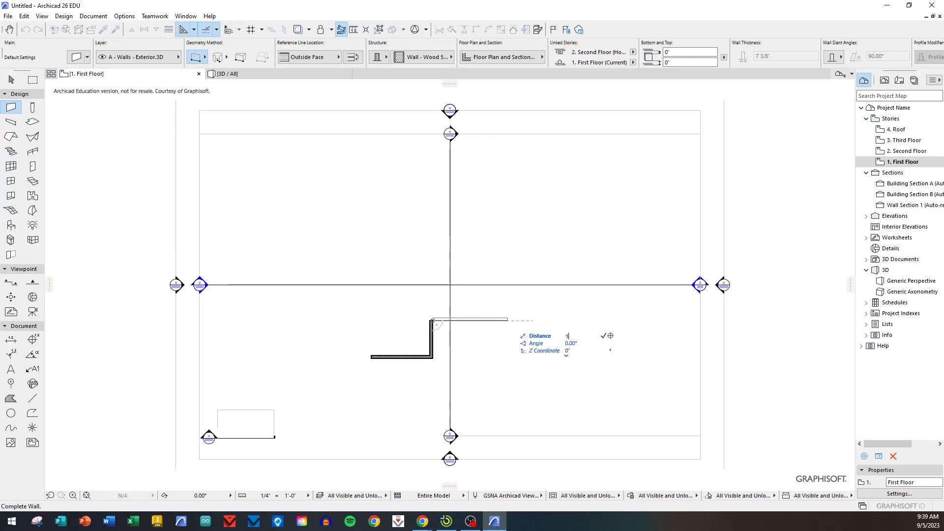
pyautogui.click(511, 319)
pyautogui.click(513, 319)
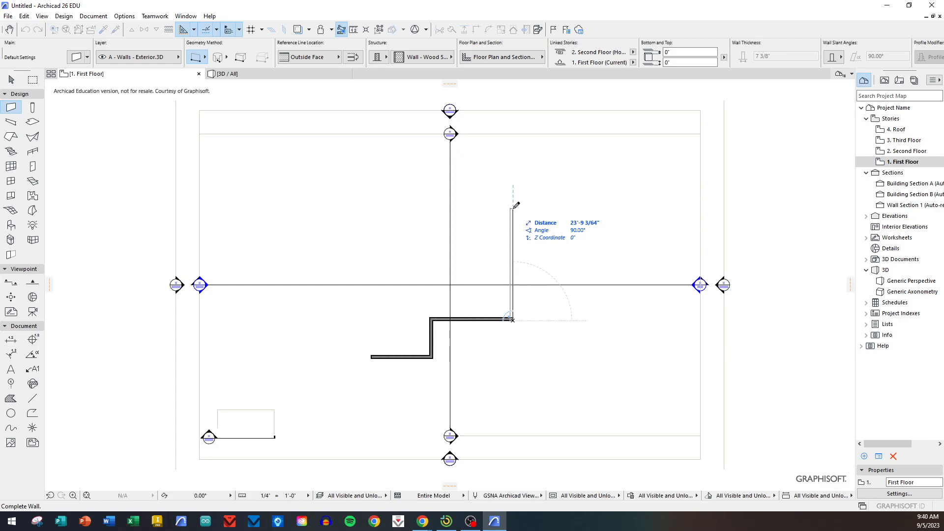
pyautogui.write('3')
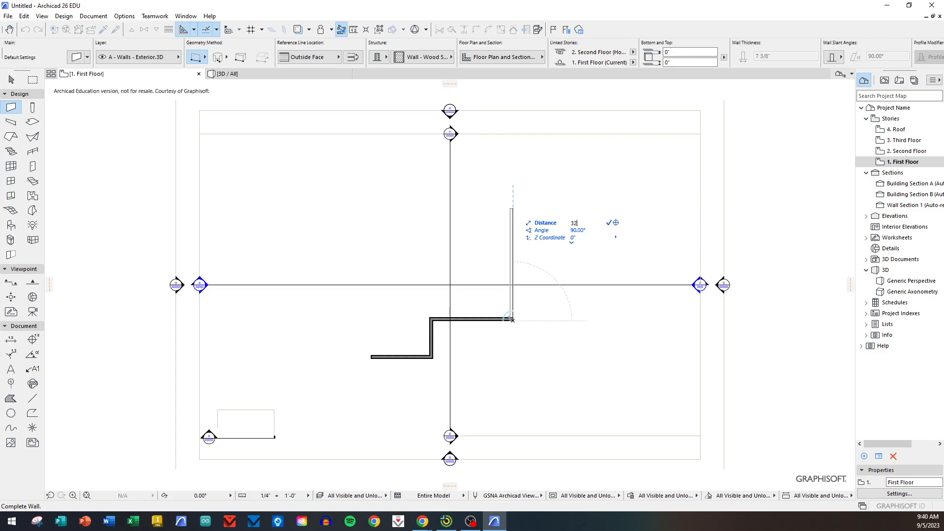
pyautogui.write('2')
pyautogui.press('Return')
# Close the outline with an upper horizontal wall aligned to the first wall's left end and a vertical wall down to that end
pyautogui.click(512, 170)
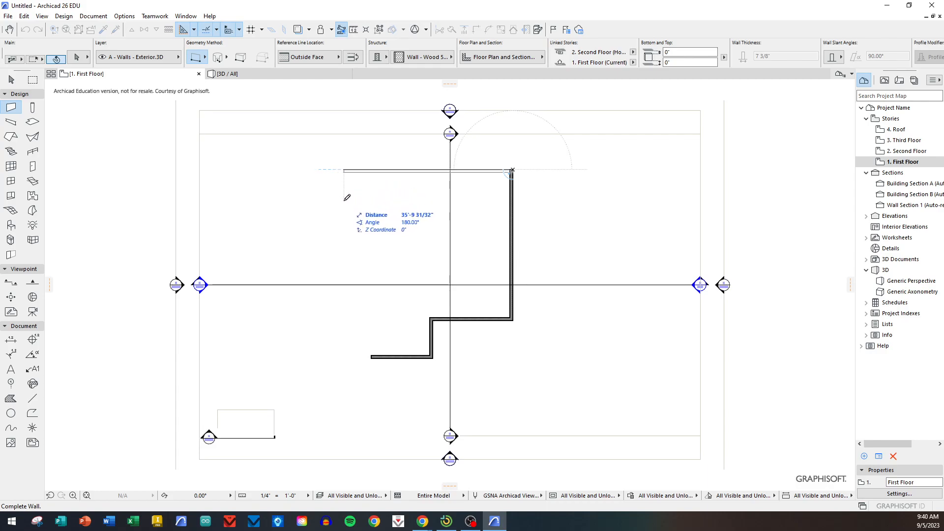
pyautogui.doubleClick(373, 356)
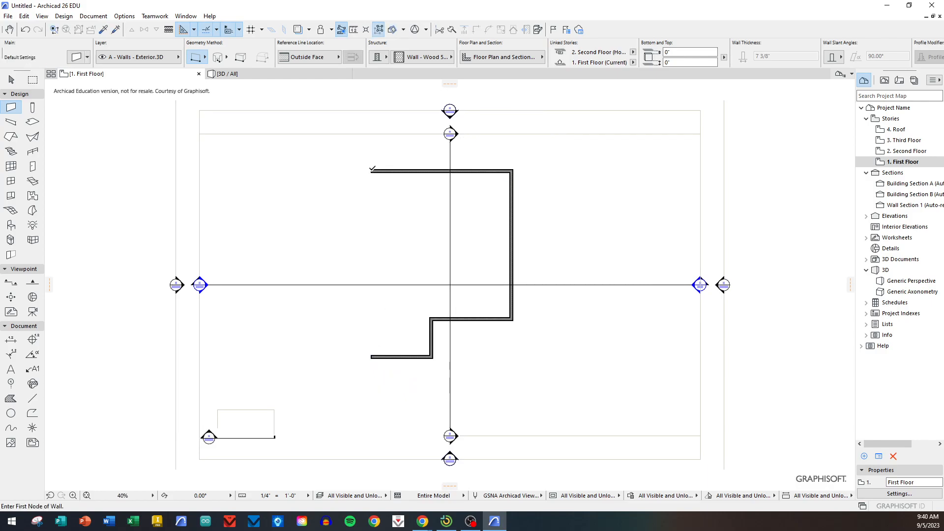
pyautogui.click(371, 170)
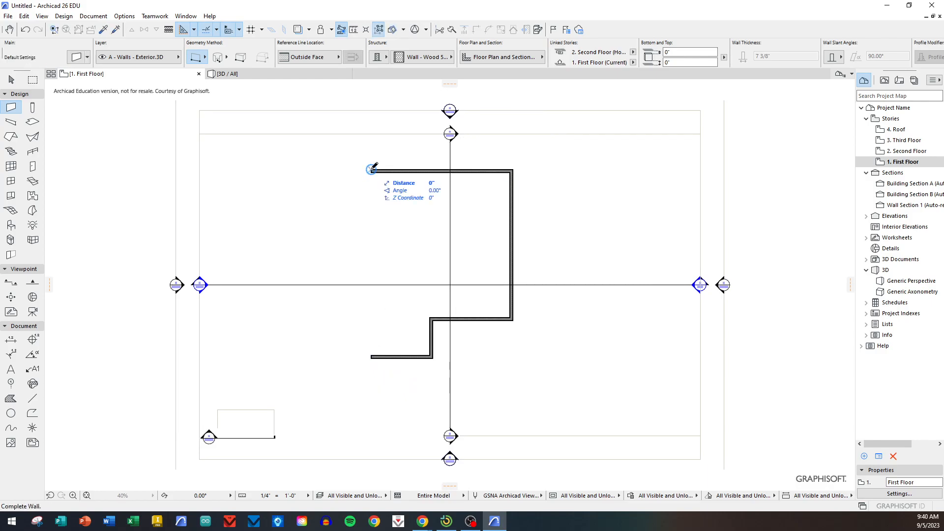
pyautogui.doubleClick(373, 356)
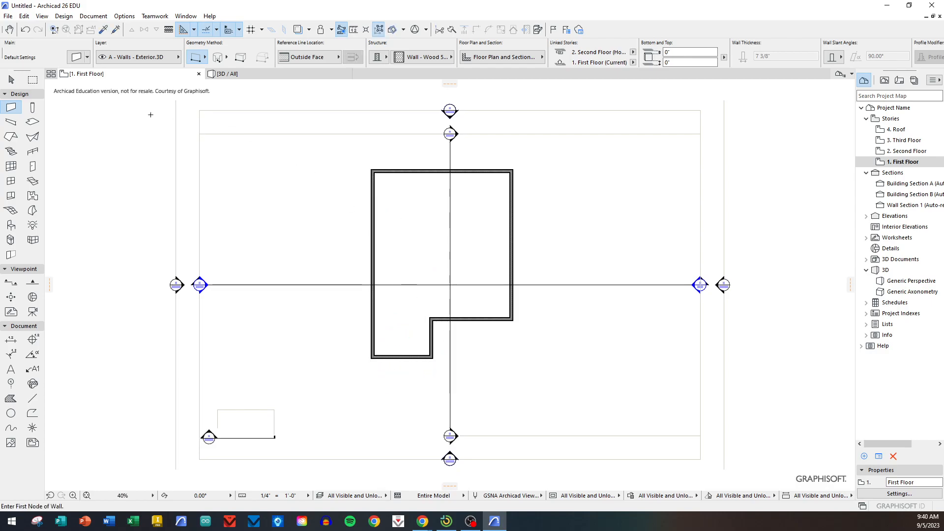
# Select all the exterior walls and move them right so the upper wall's midpoint sits on the vertical section line
pyautogui.click(11, 79)
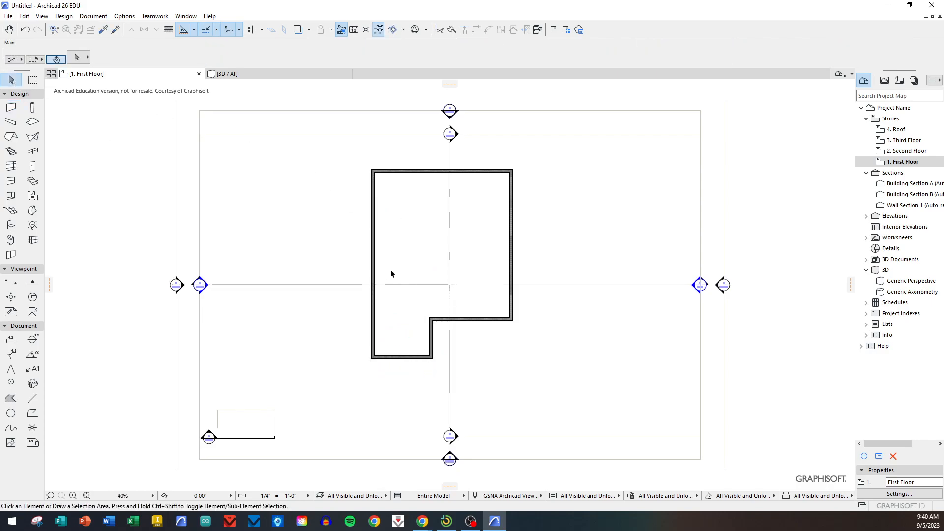
pyautogui.moveTo(441, 364); pyautogui.dragTo(352, 300)
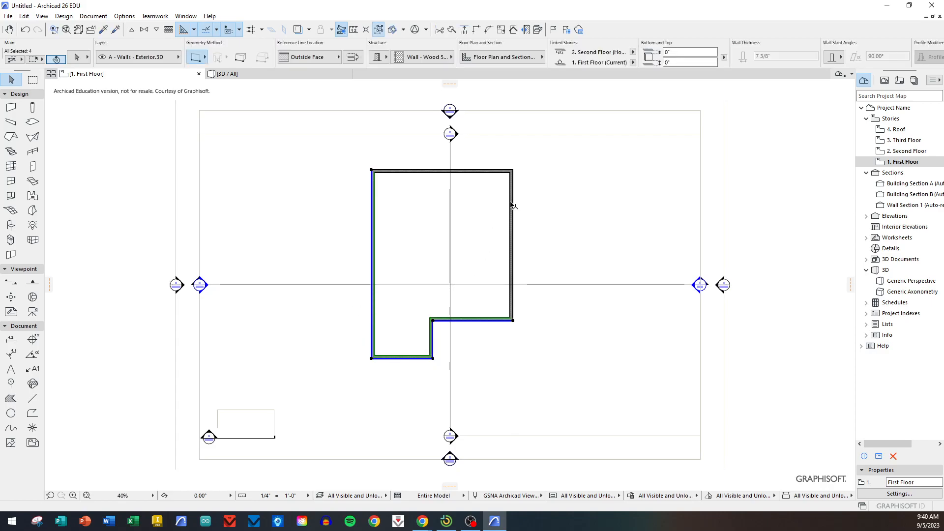
pyautogui.click(530, 197)
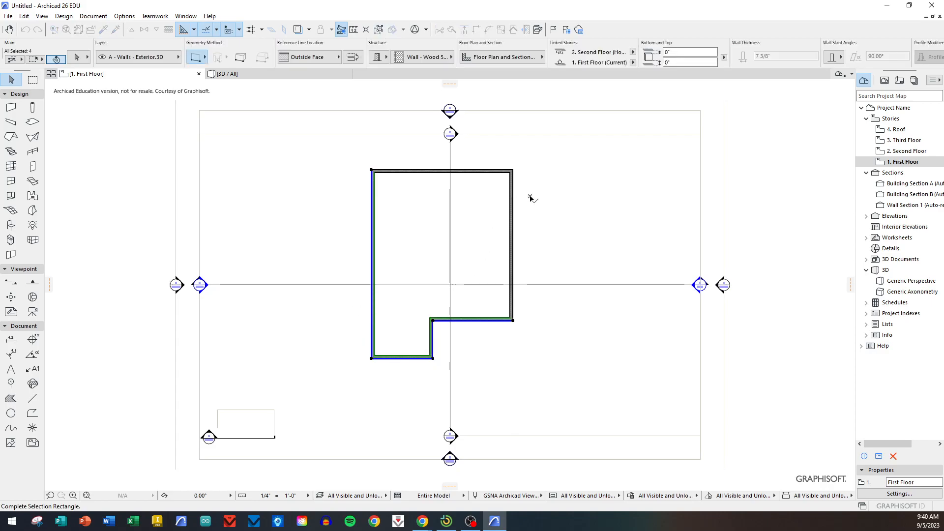
pyautogui.keyDown('shift'); pyautogui.click(491, 164); pyautogui.keyUp('shift')
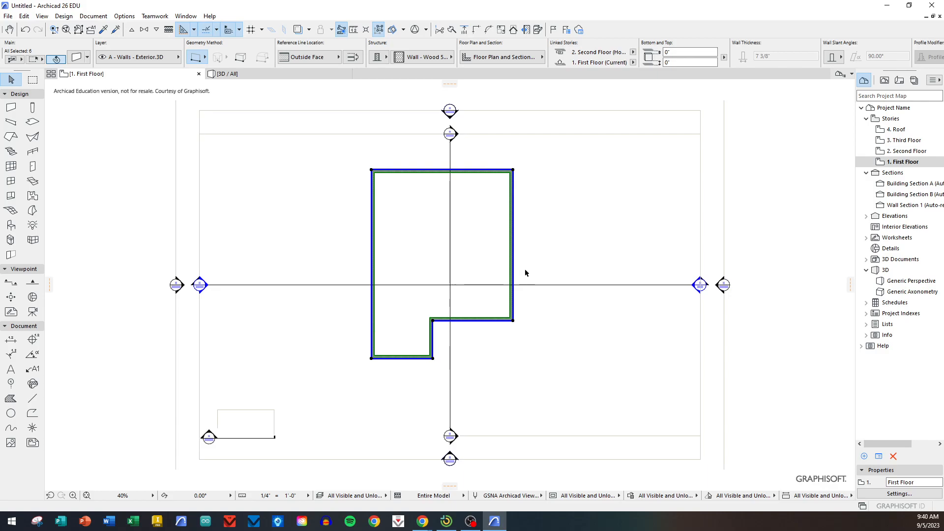
pyautogui.click(444, 170)
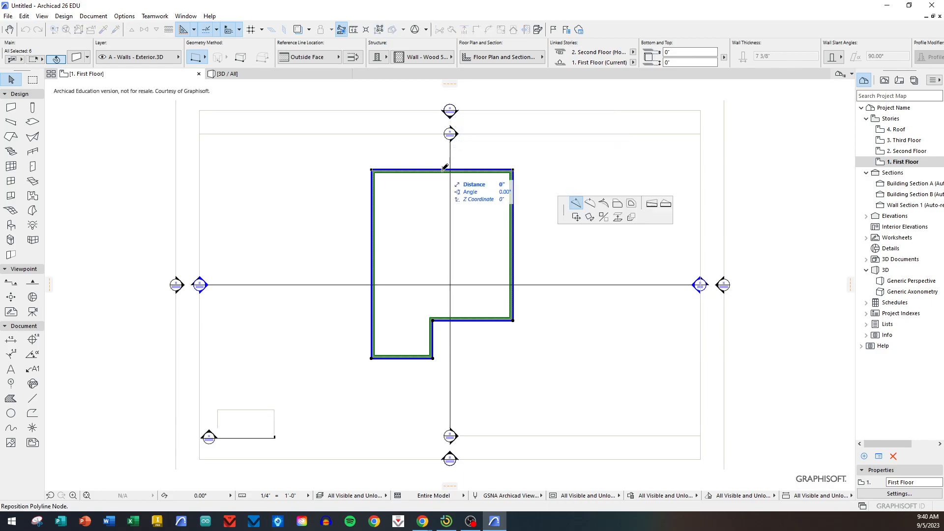
pyautogui.click(576, 218)
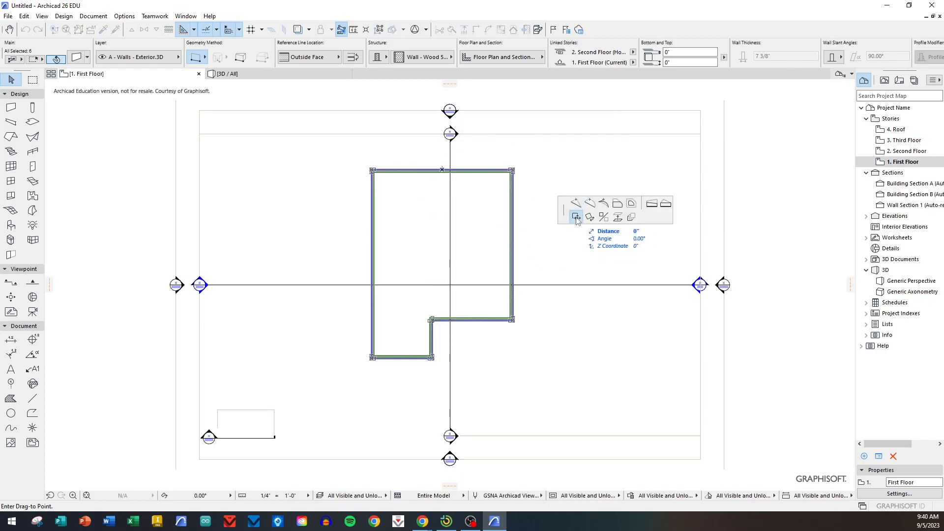
pyautogui.click(449, 170)
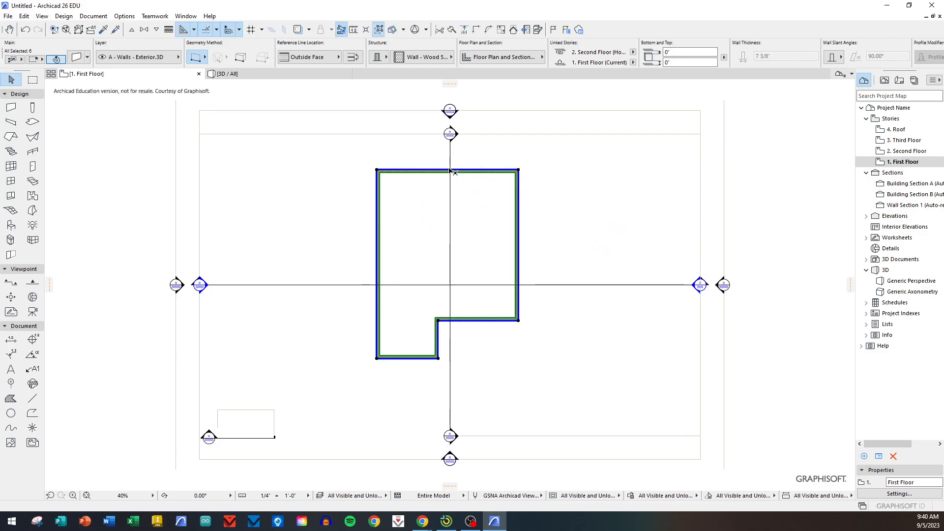
# Move the selected walls down so the left wall's midpoint sits on the horizontal section line, and deselect them
pyautogui.click(378, 266)
pyautogui.click(379, 286)
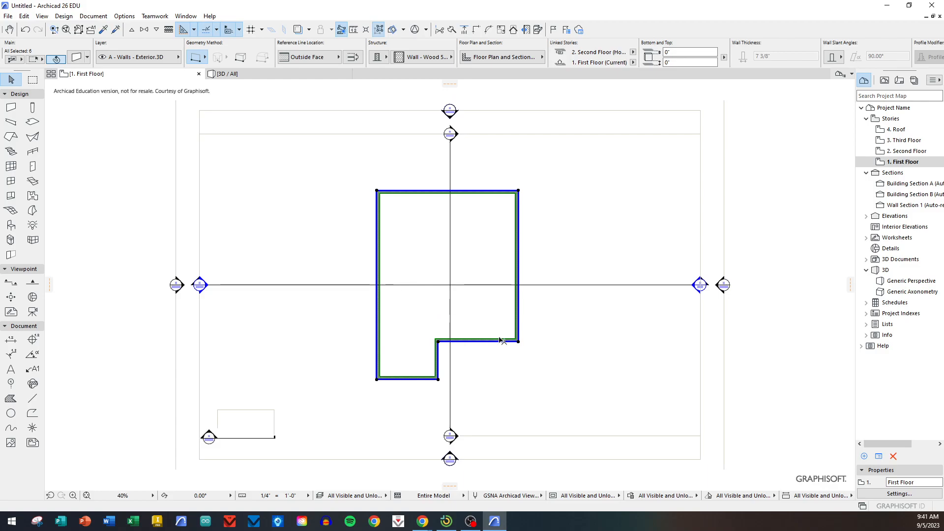
pyautogui.click(489, 411)
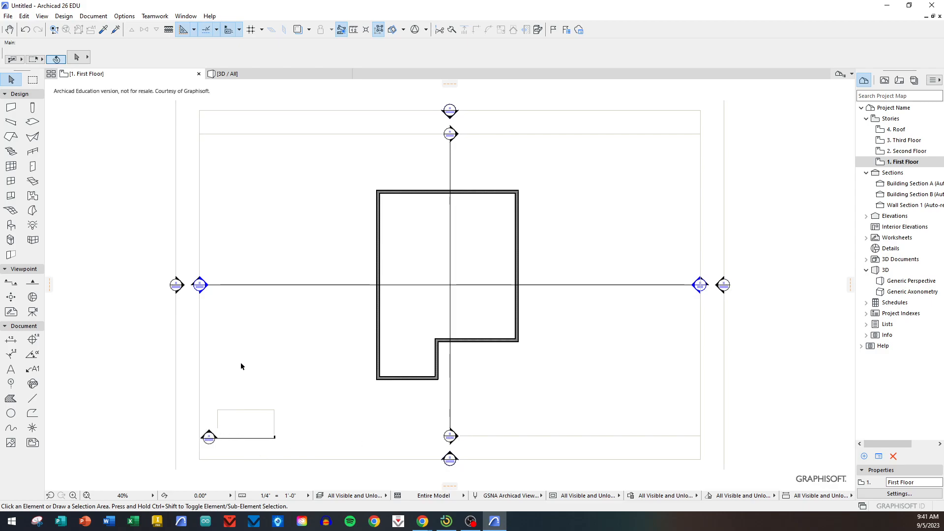
# Select the section and elevation markers around the plan and hide their layer
pyautogui.moveTo(300, 462); pyautogui.dragTo(140, 265)
pyautogui.rightClick(202, 287)
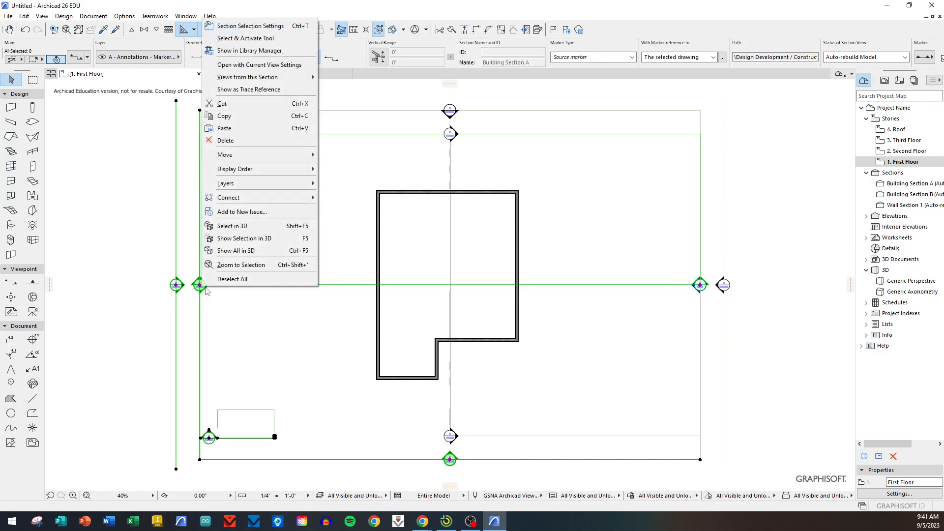
pyautogui.moveTo(253, 183)
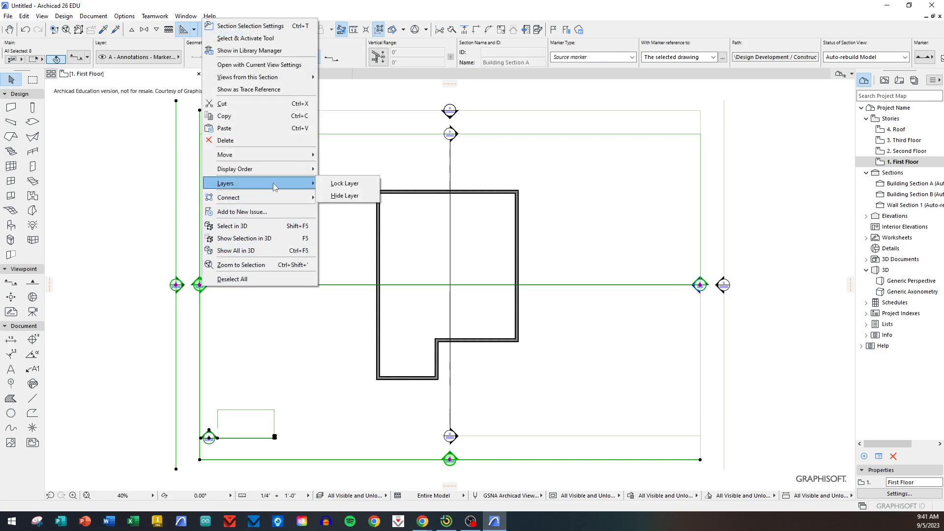
pyautogui.click(338, 197)
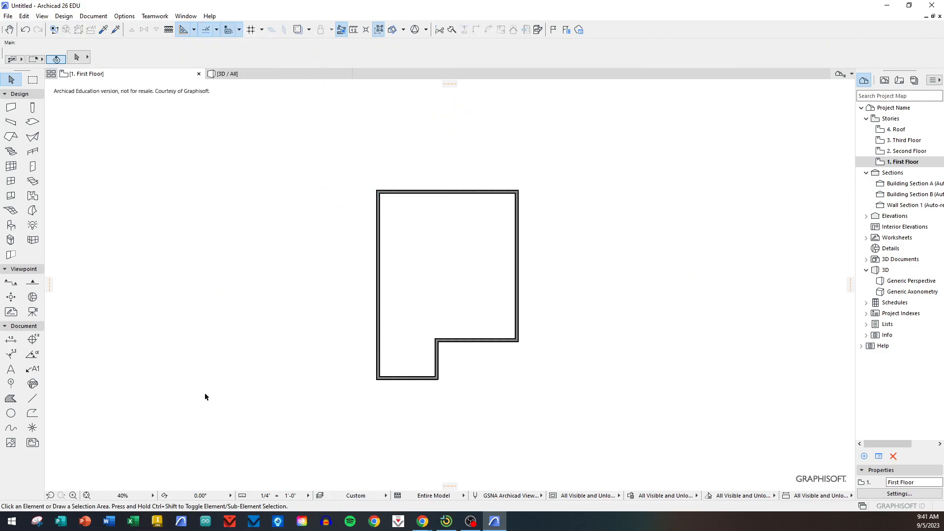
pyautogui.click(379, 348)
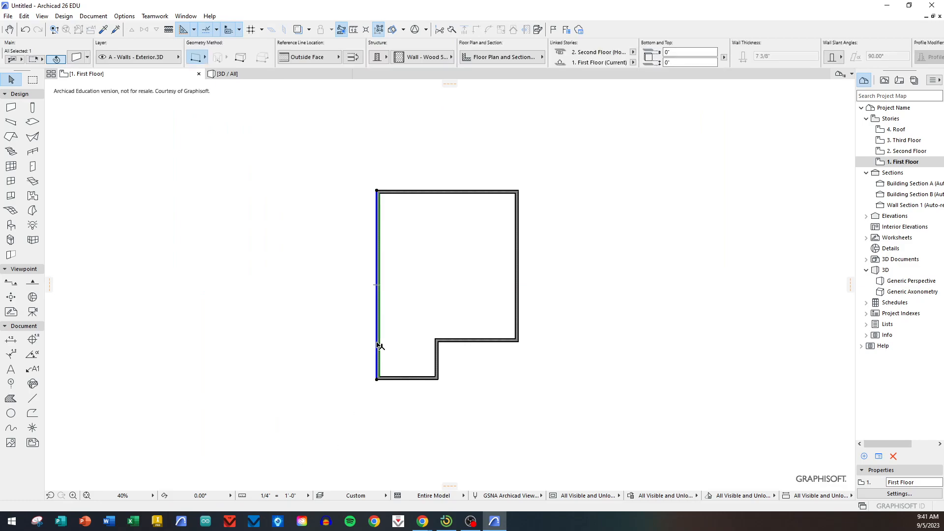
pyautogui.rightClick(381, 335)
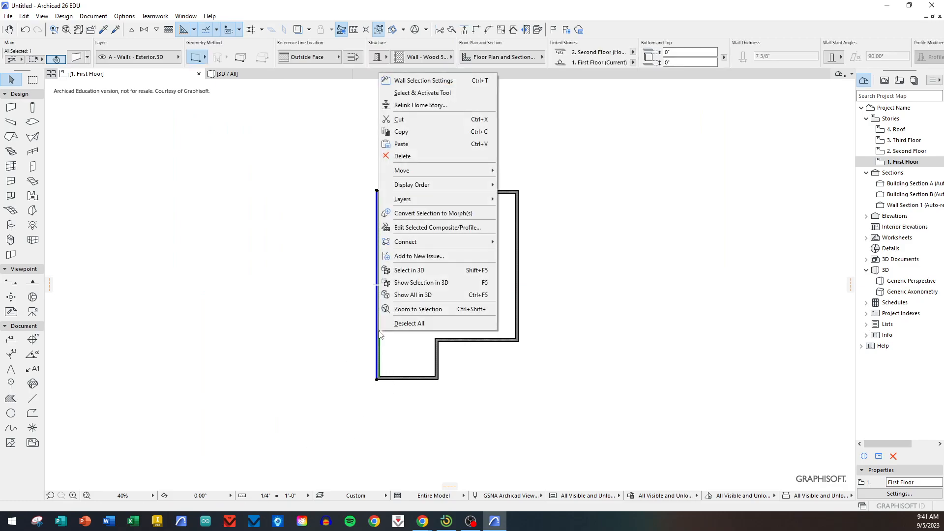
pyautogui.moveTo(476, 206)
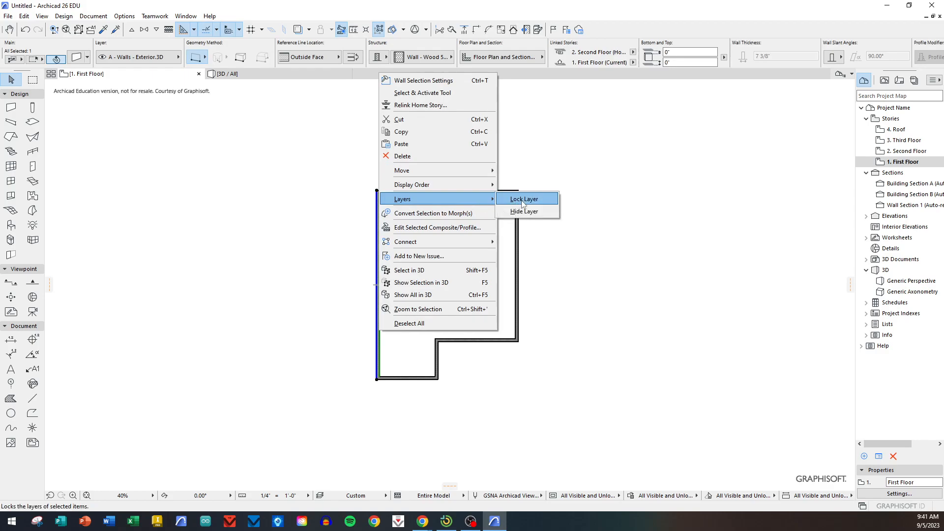
pyautogui.click(345, 282)
pyautogui.click(339, 315)
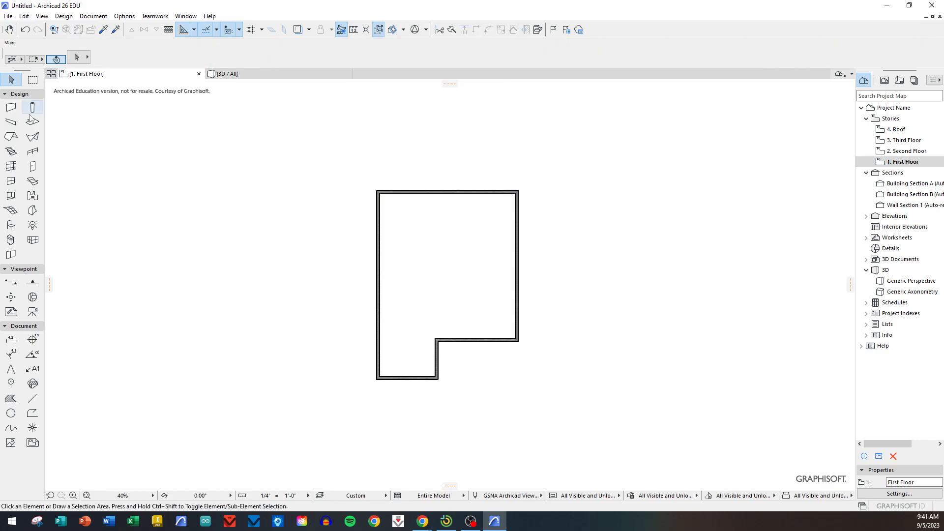
# Set up the Wall tool on the A - Walls - Interior layer with the 4 3/4" thick Wood 3 1/2" Gypsum W07 composite
pyautogui.click(10, 108)
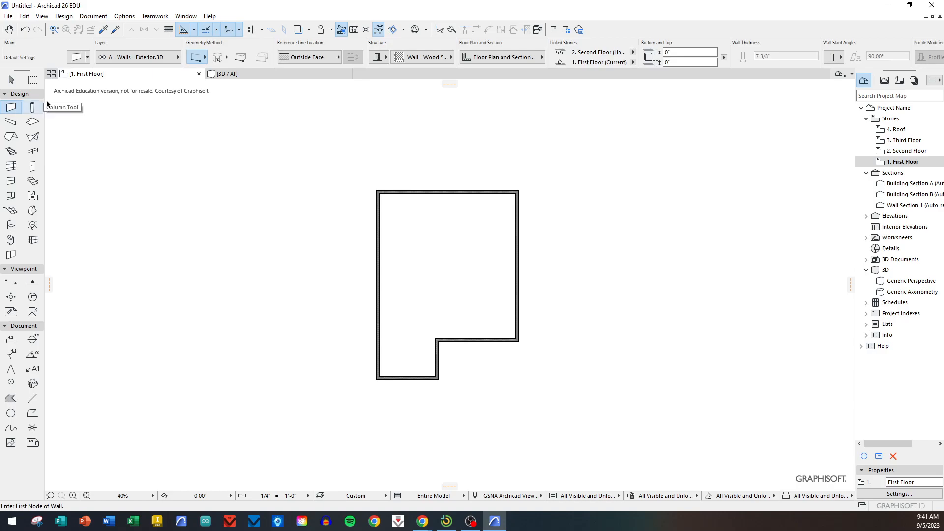
pyautogui.click(135, 57)
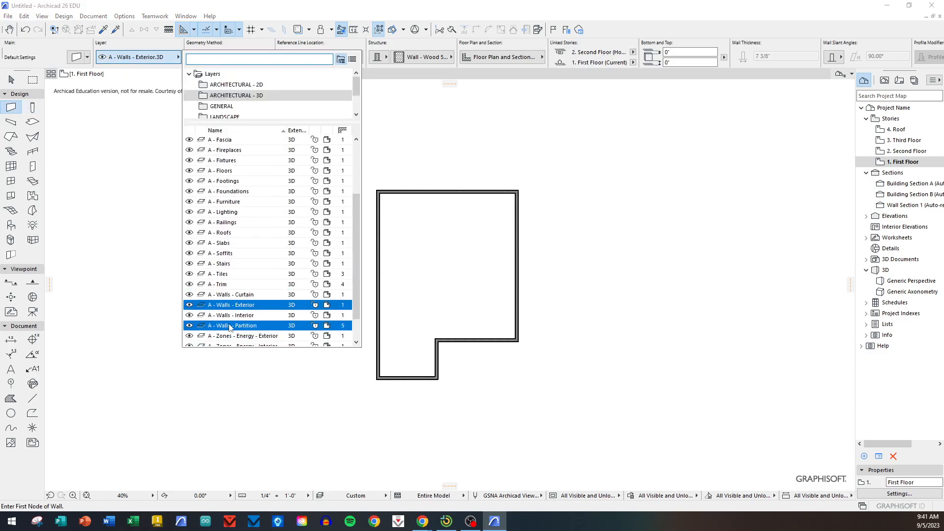
pyautogui.click(245, 315)
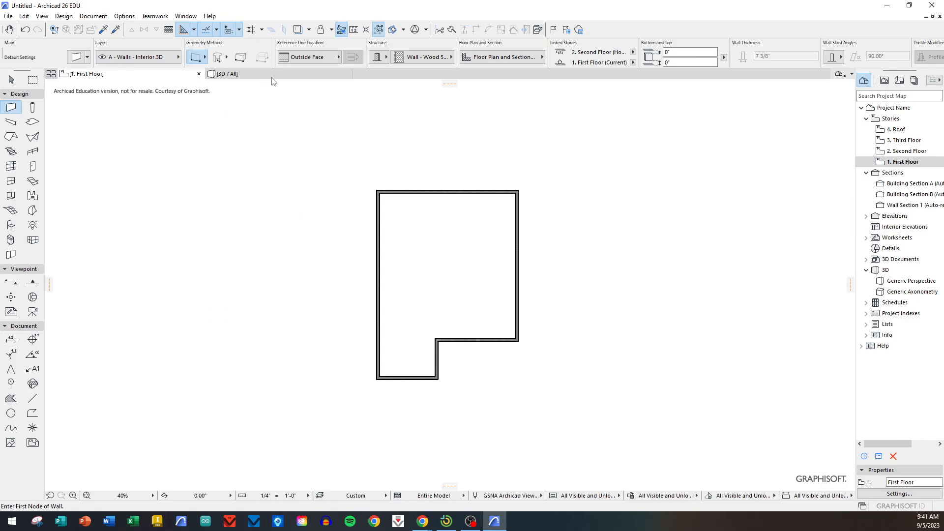
pyautogui.click(428, 57)
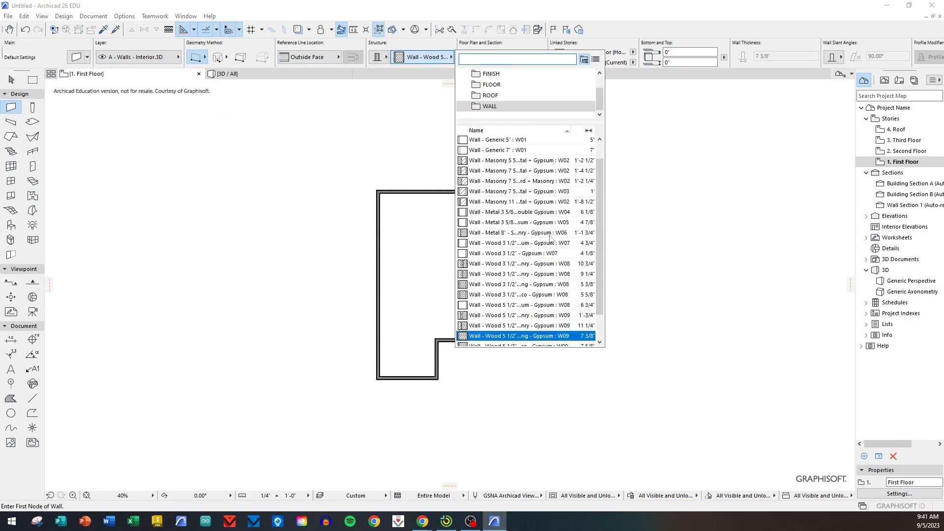
pyautogui.click(532, 242)
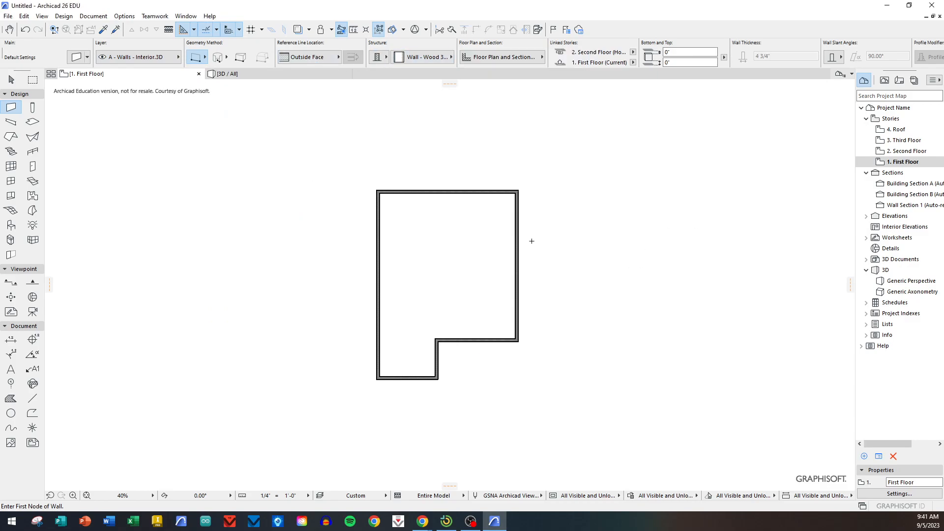
# Draw a vertical interior wall from the notch's inner corner up past the upper exterior wall, with its body flipped to the right of the reference line
pyautogui.scroll(4, 431, 331)
pyautogui.scroll(-1, 425, 374)
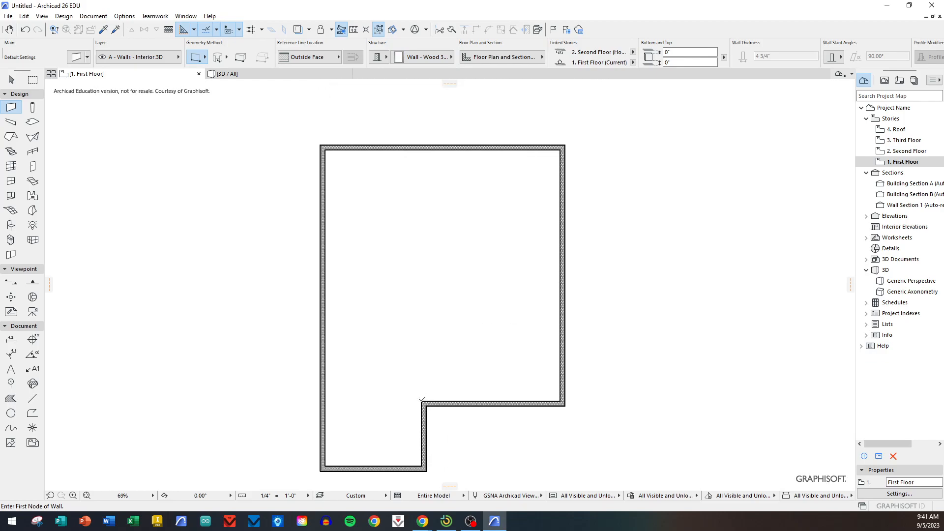
pyautogui.click(422, 401)
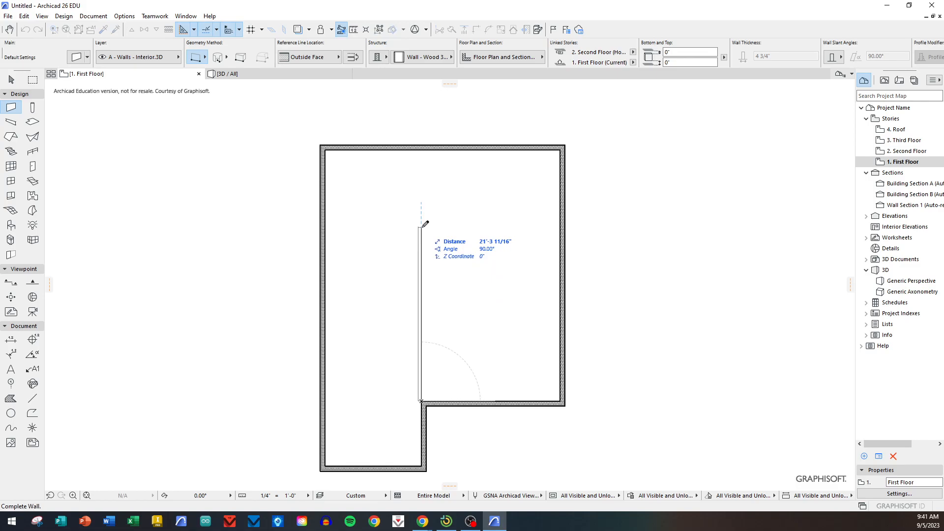
pyautogui.scroll(5, 420, 413)
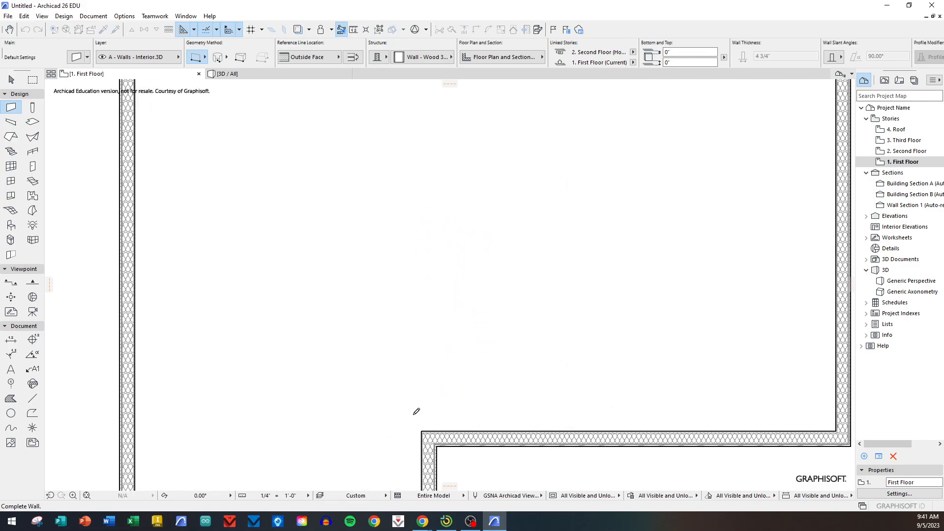
pyautogui.click(353, 57)
pyautogui.scroll(1, 422, 155)
pyautogui.scroll(3, 423, 155)
pyautogui.scroll(-6, 422, 155)
pyautogui.moveTo(429, 154); pyautogui.dragTo(416, 274, button='middle')
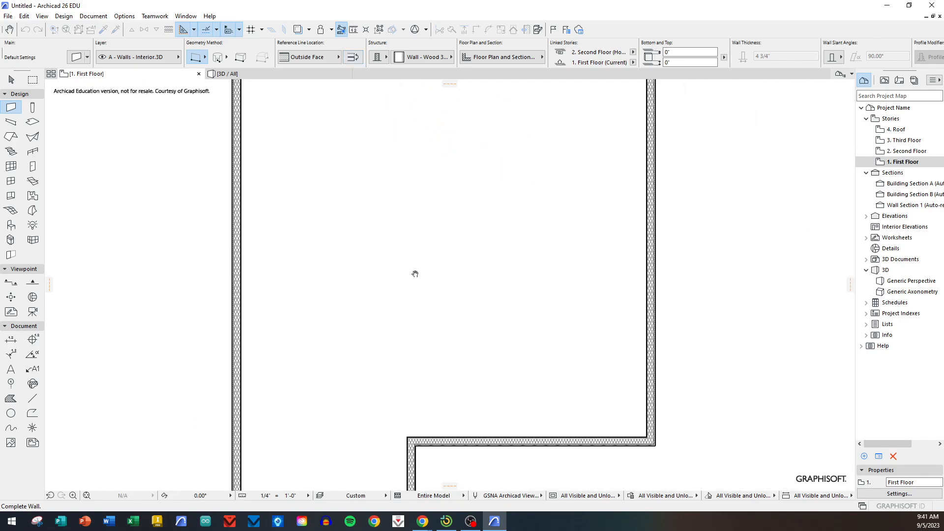
pyautogui.moveTo(432, 187); pyautogui.dragTo(411, 222, button='middle')
pyautogui.moveTo(396, 139); pyautogui.dragTo(405, 177, button='middle')
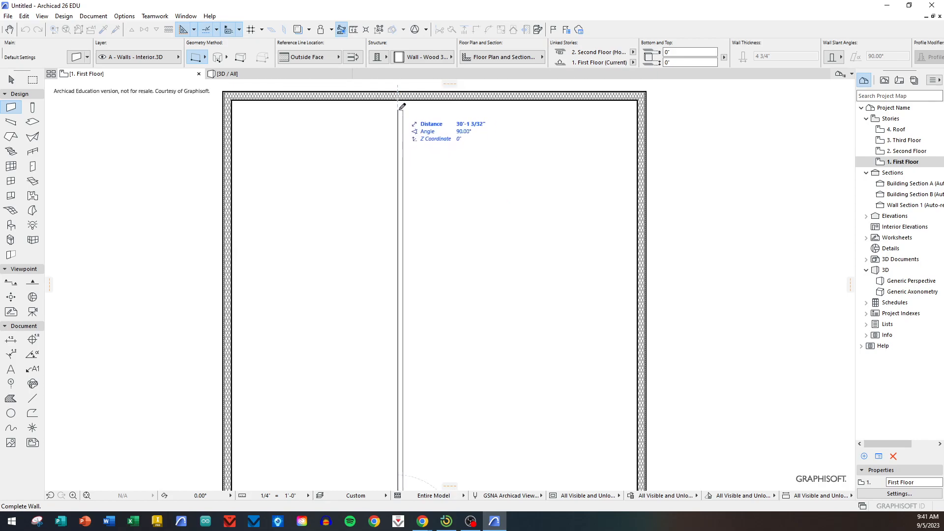
pyautogui.click(401, 85)
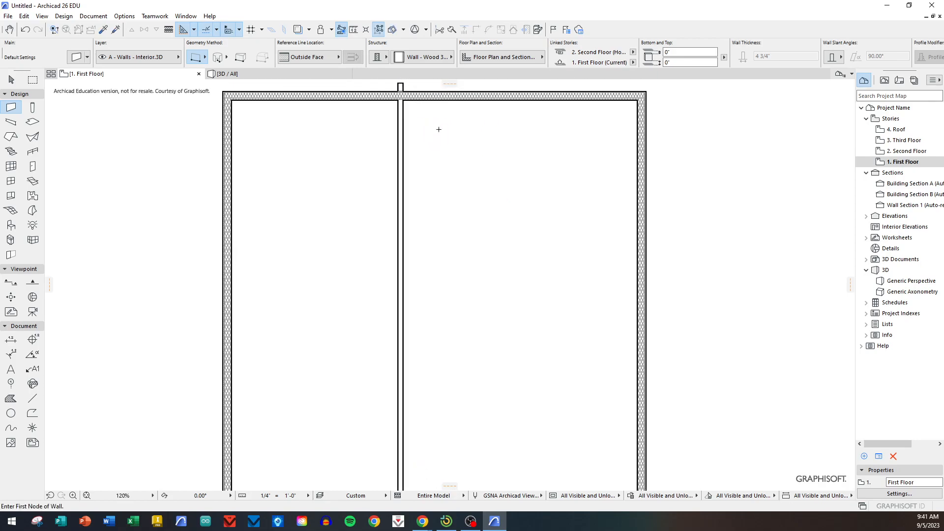
# Draw a horizontal interior wall along the lowest exterior wall, from its outer right corner to beyond the left exterior wall
pyautogui.scroll(-3, 393, 227)
pyautogui.moveTo(395, 260); pyautogui.dragTo(438, 153, button='middle')
pyautogui.scroll(3, 421, 320)
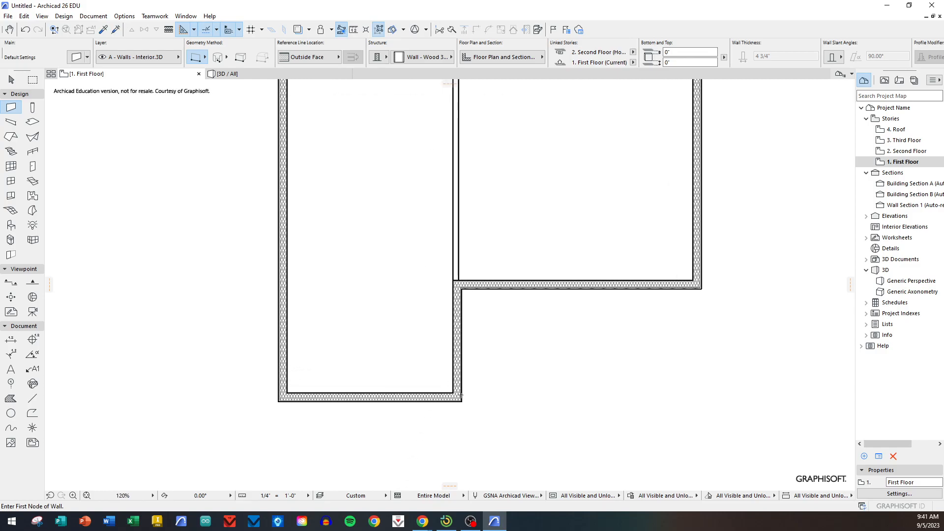
pyautogui.click(462, 401)
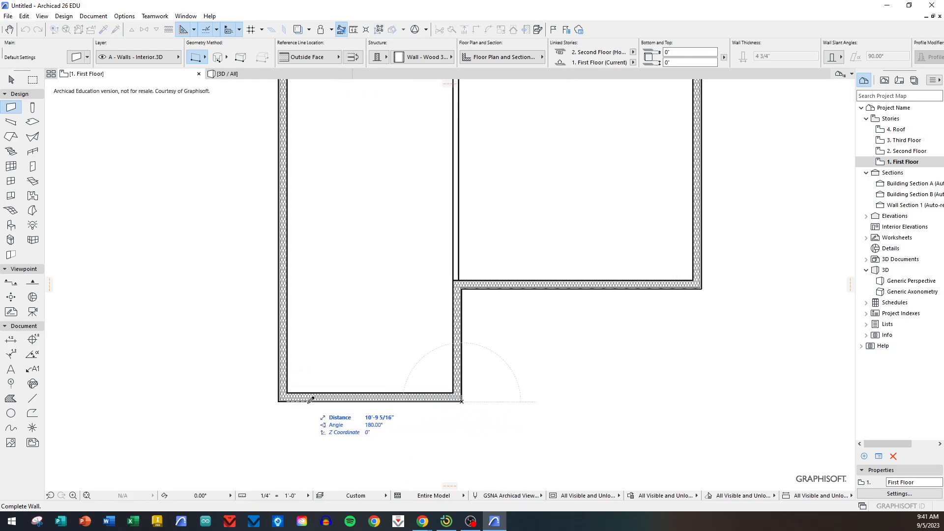
pyautogui.click(217, 399)
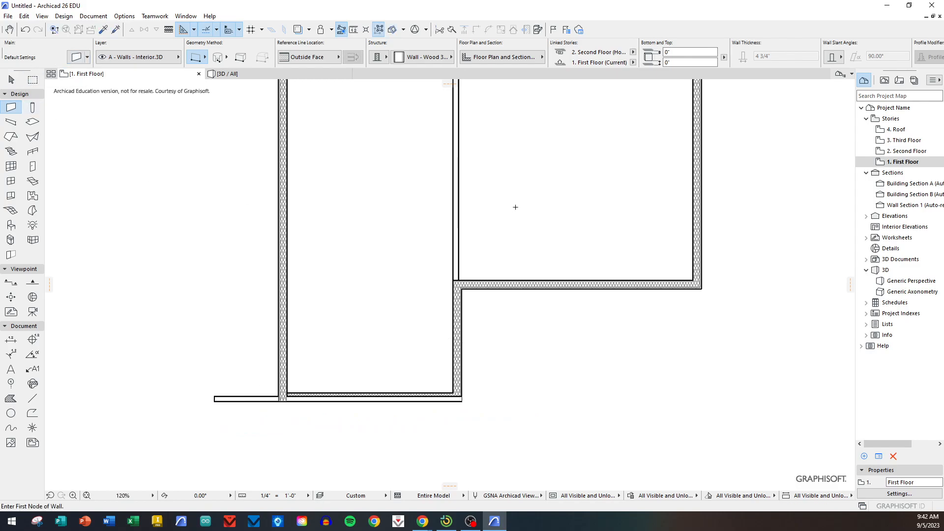
# Select the new horizontal interior wall and shift it slightly right so it overhangs the exterior walls on both sides
pyautogui.scroll(2, 484, 209)
pyautogui.scroll(-5, 482, 228)
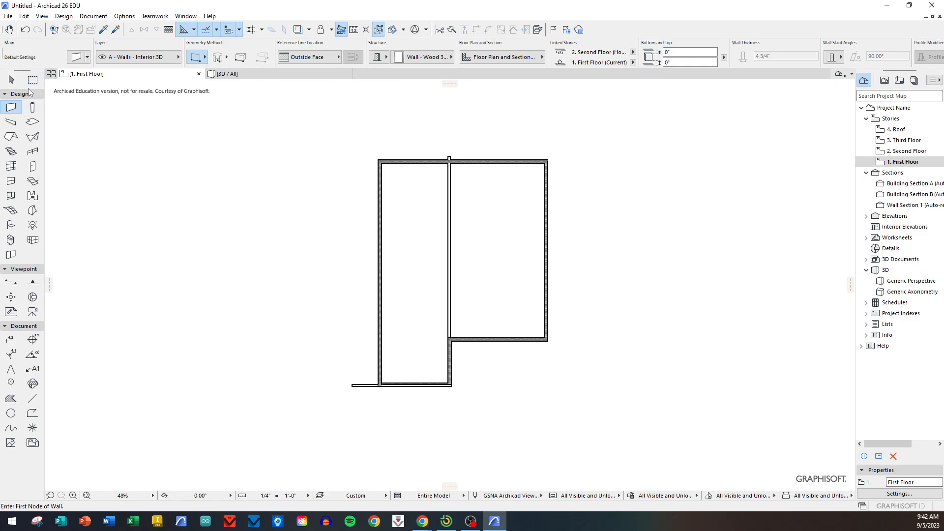
pyautogui.click(11, 80)
pyautogui.scroll(3, 367, 388)
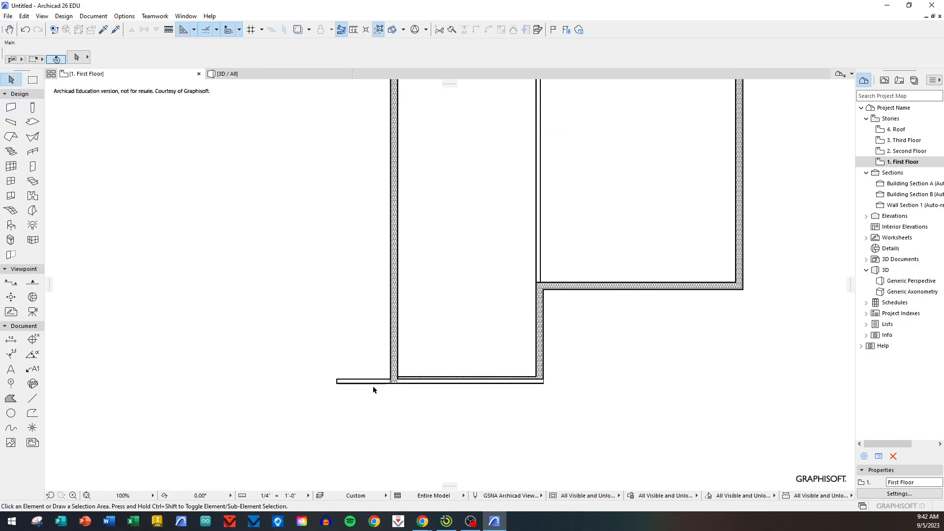
pyautogui.click(378, 384)
pyautogui.click(380, 386)
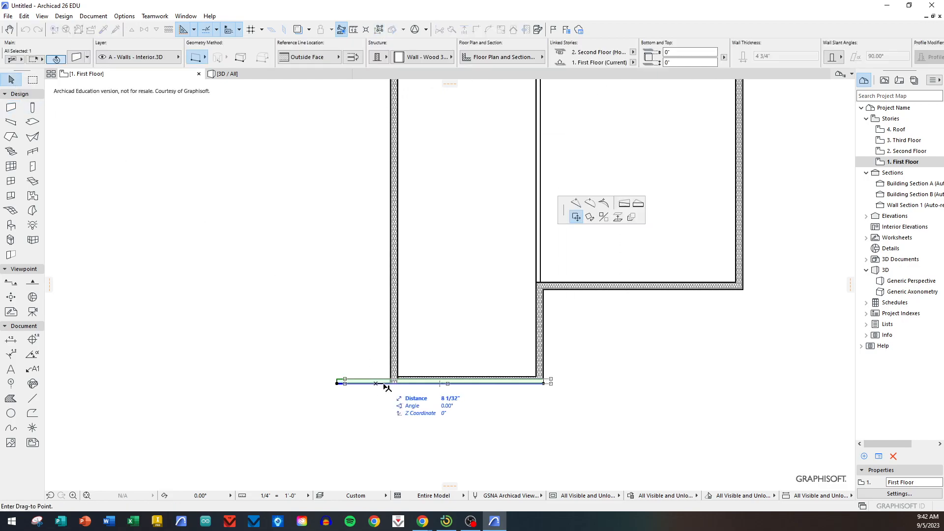
pyautogui.press('Escape')
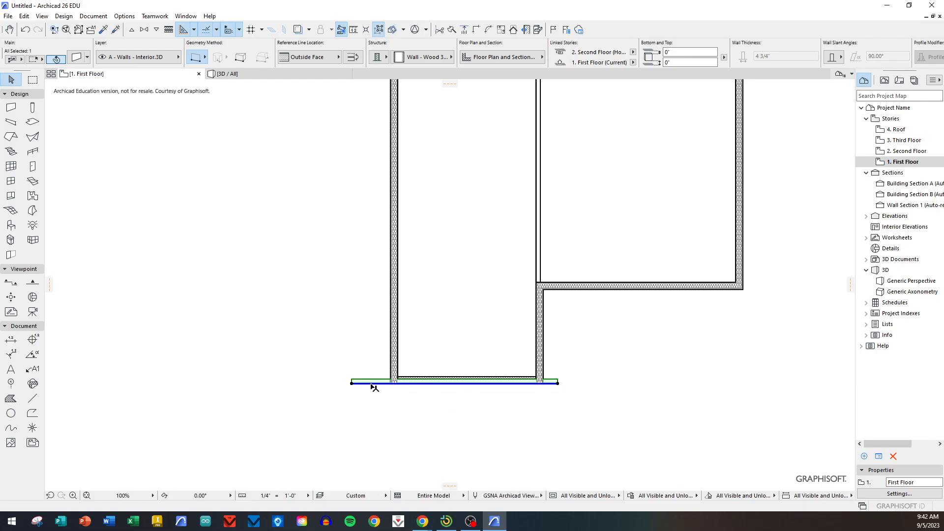
# Move the selected horizontal interior wall 13.5 feet straight up and deselect it
pyautogui.click(371, 384)
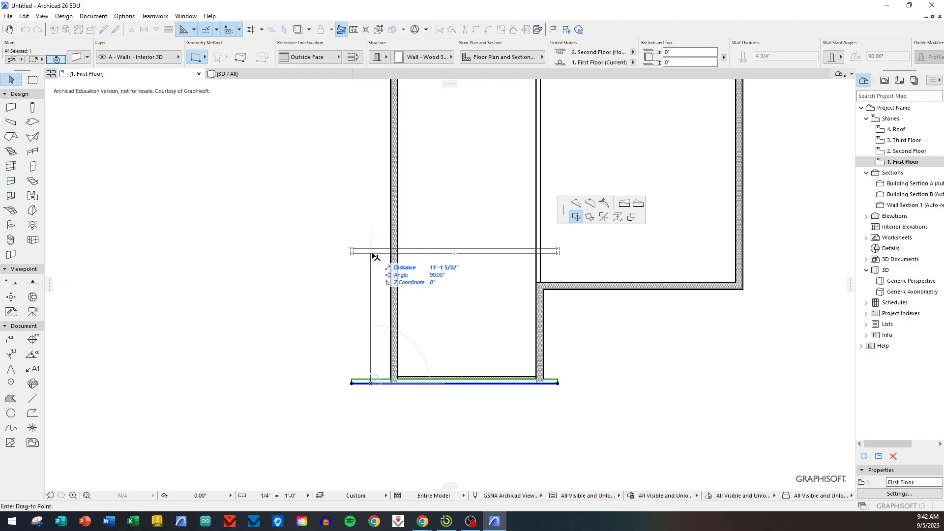
pyautogui.write('13.5')
pyautogui.press('Return')
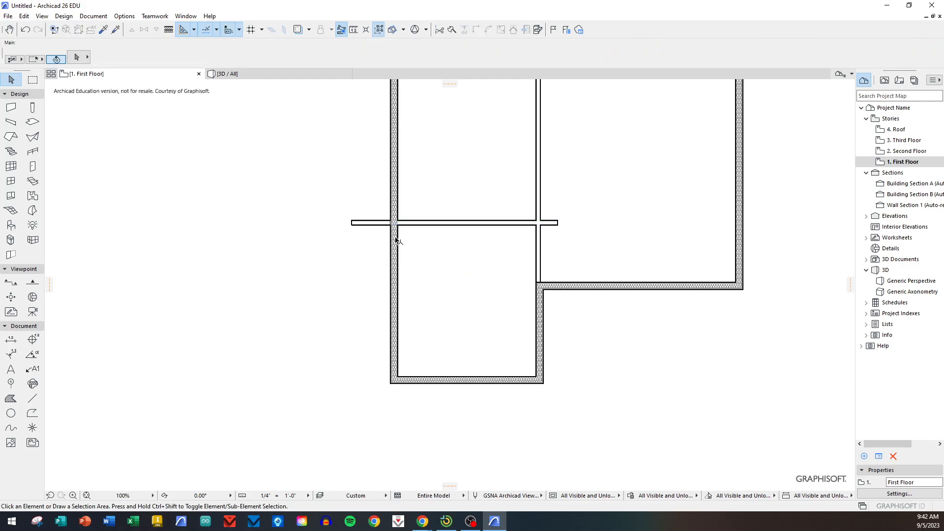
# Multiply the horizontal interior wall to place one copy 2.75 feet directly above it
pyautogui.click(426, 228)
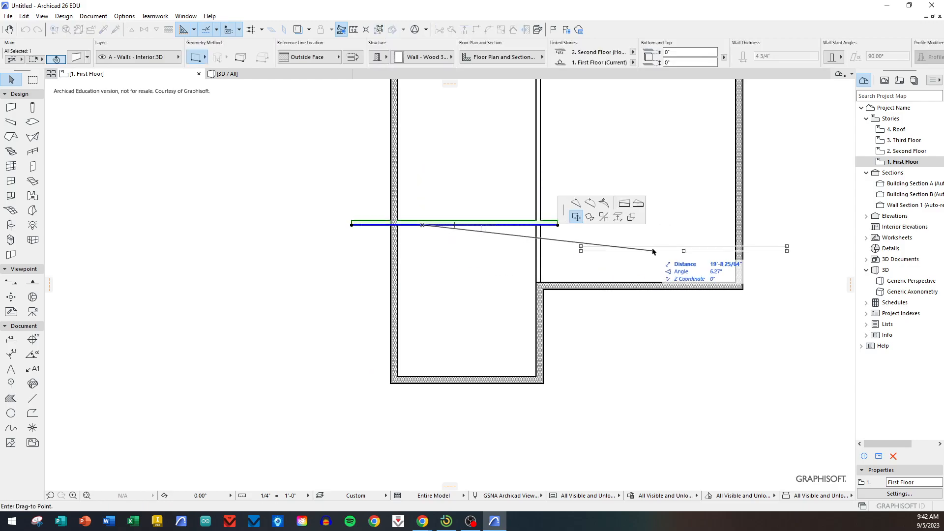
pyautogui.click(632, 217)
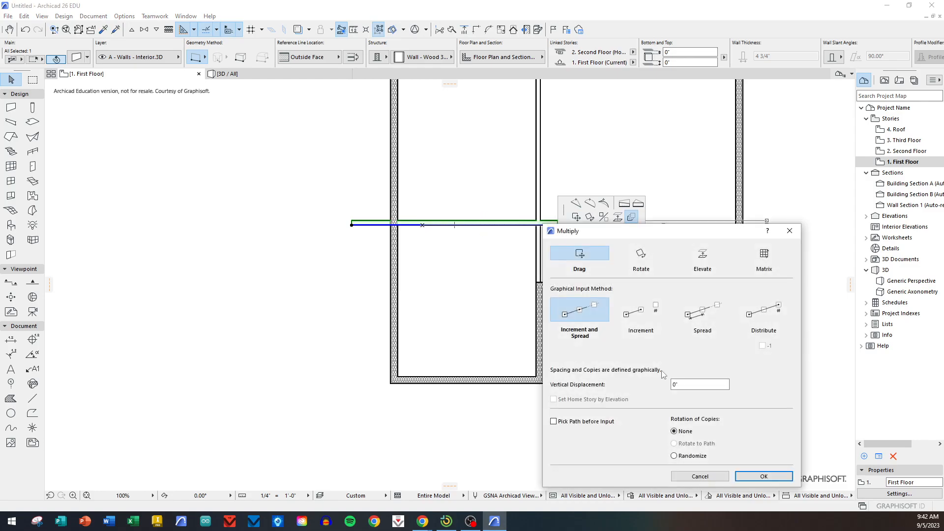
pyautogui.click(746, 477)
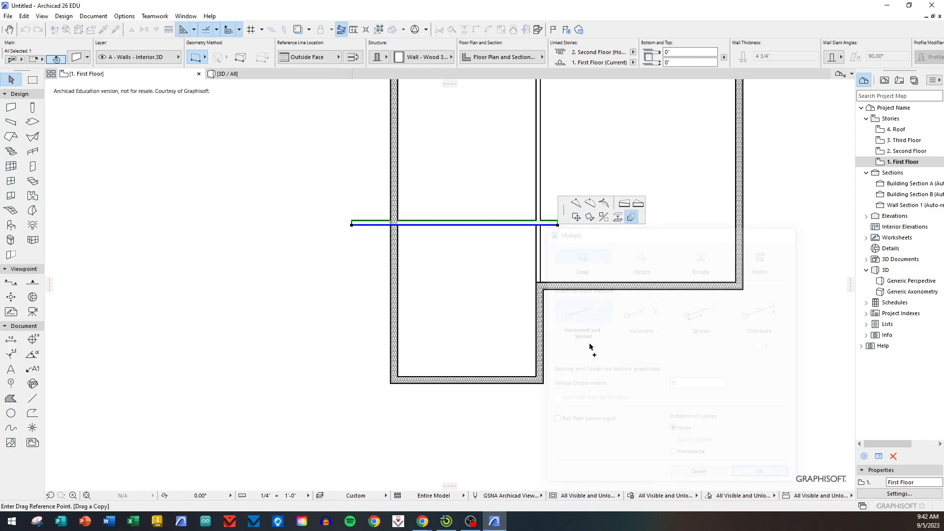
pyautogui.click(454, 226)
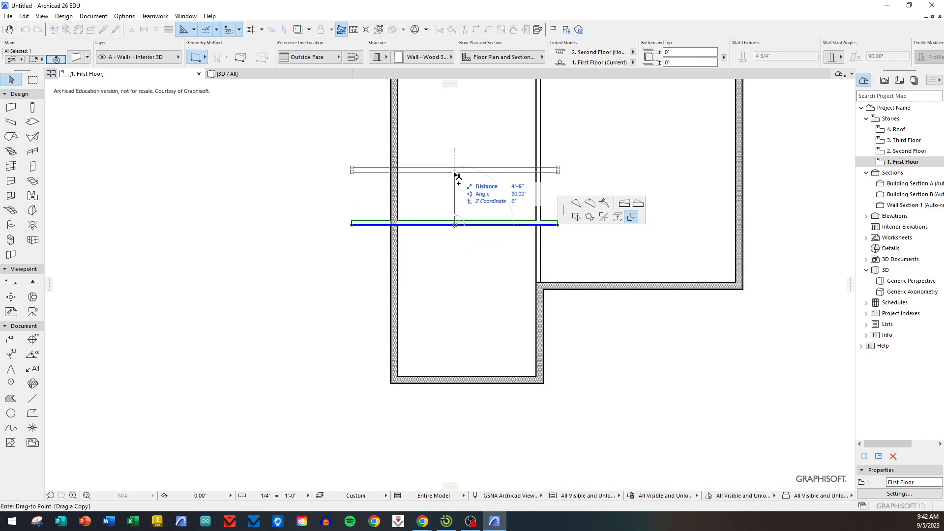
pyautogui.write('2')
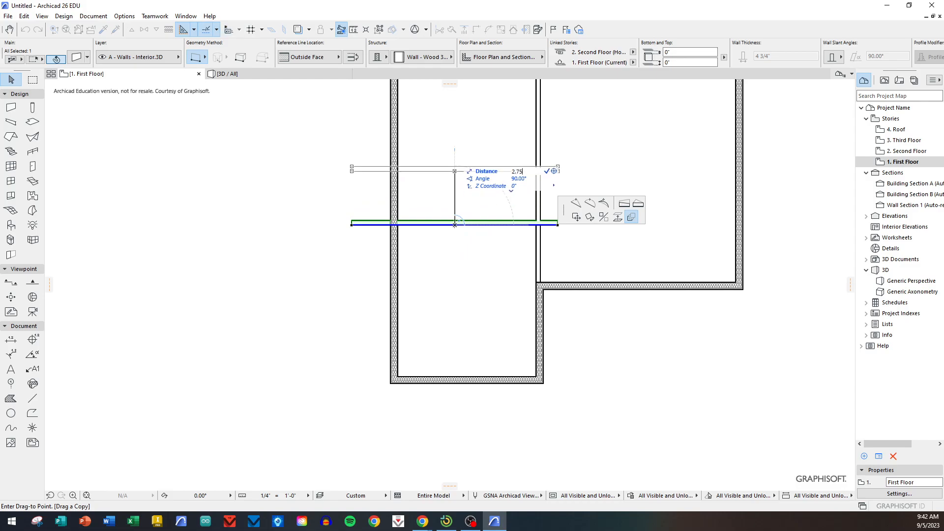
pyautogui.write('.75')
pyautogui.press('Return')
pyautogui.click(454, 194)
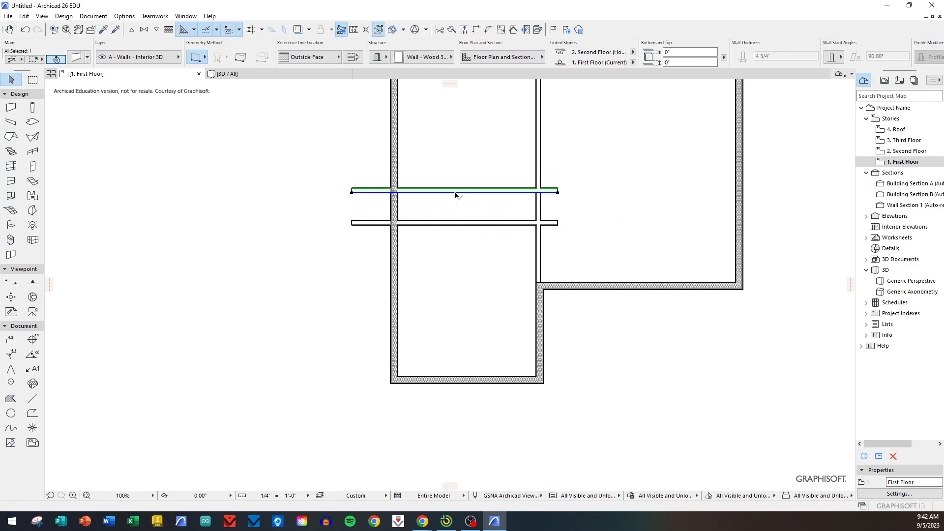
# Select the copied horizontal wall and flip its body to the lower side of its reference line
pyautogui.click(490, 145)
pyautogui.moveTo(490, 145); pyautogui.dragTo(485, 217, button='middle')
pyautogui.scroll(3, 445, 289)
pyautogui.click(447, 282)
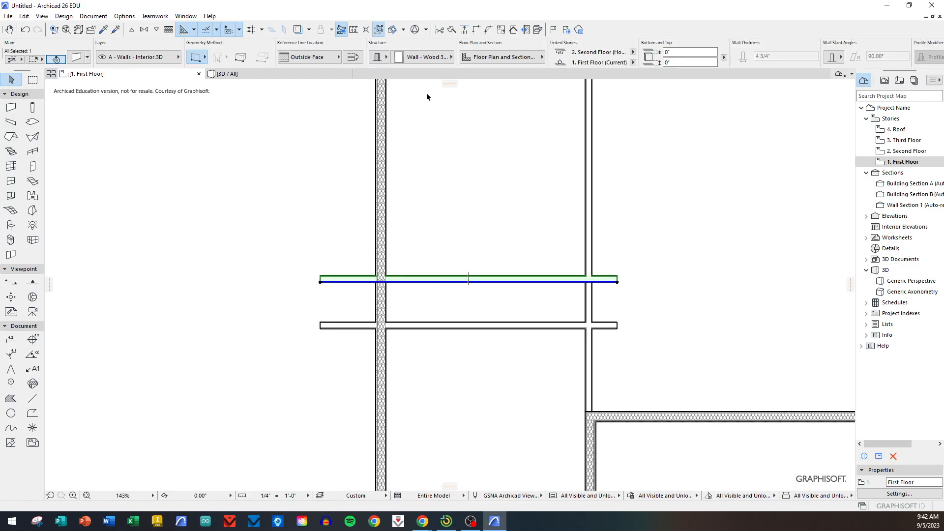
pyautogui.click(356, 58)
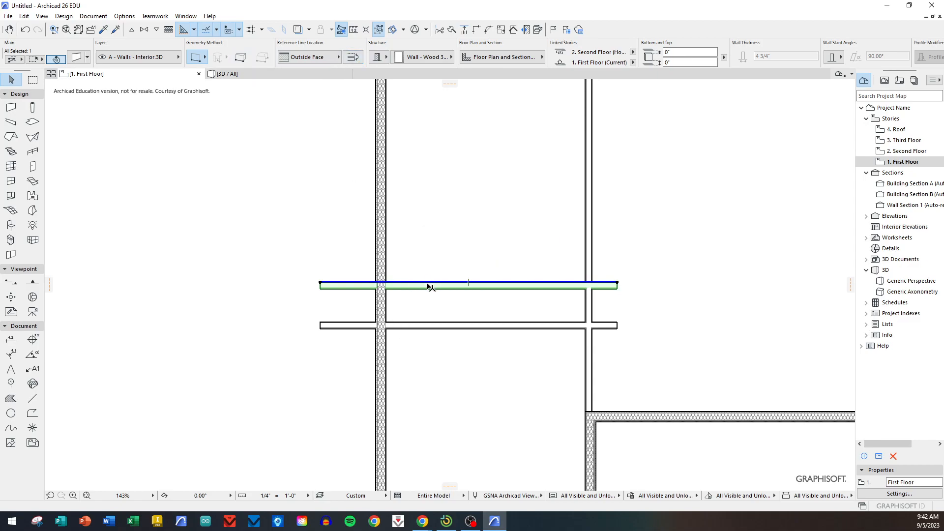
pyautogui.click(426, 57)
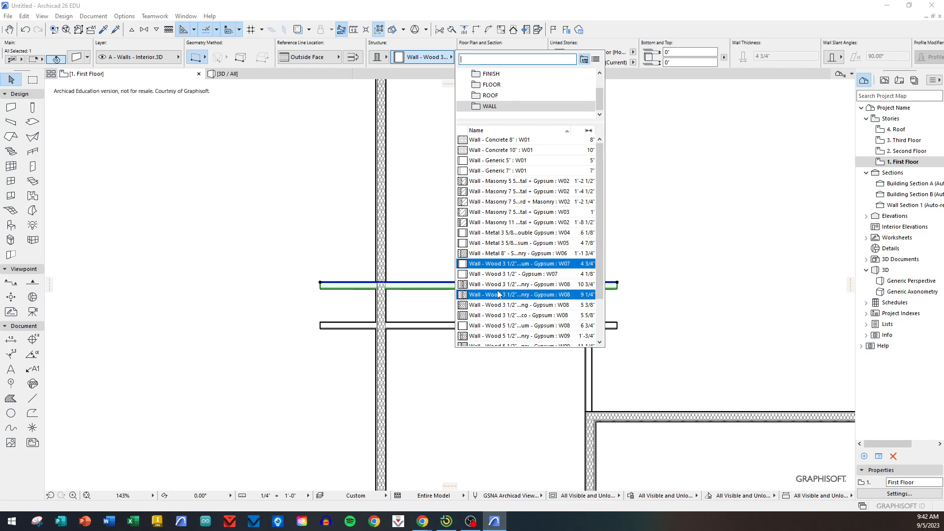
pyautogui.click(412, 240)
pyautogui.click(413, 242)
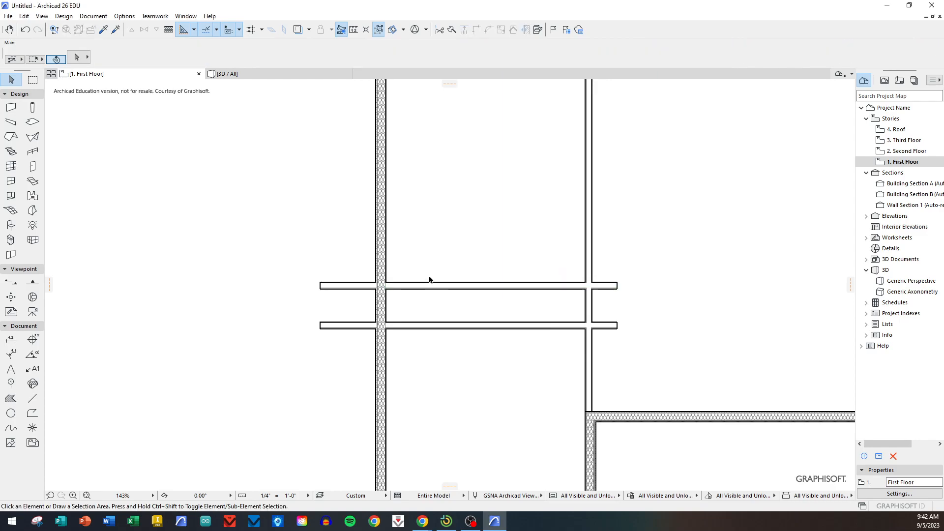
# Multiply the upper horizontal interior wall 5 feet upward, flip the copy's body above its reference line, and deselect it
pyautogui.click(433, 288)
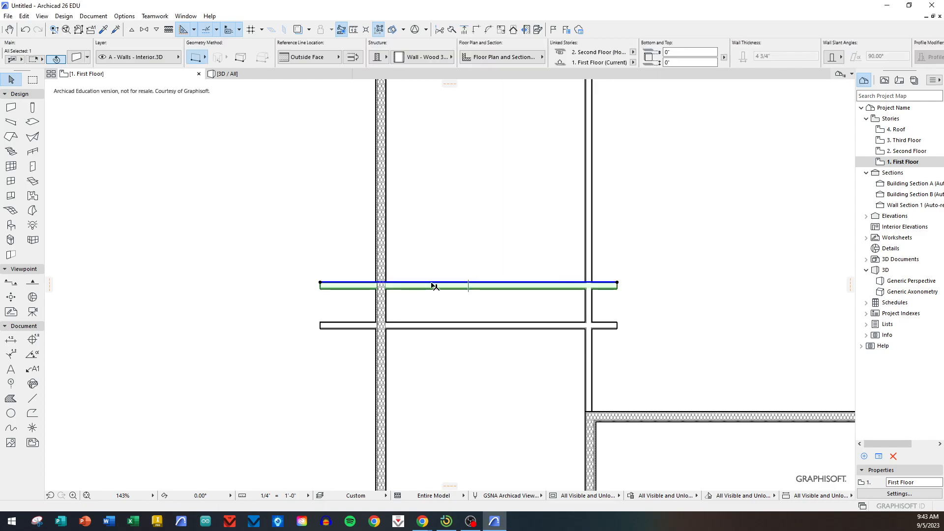
pyautogui.click(432, 283)
pyautogui.click(633, 219)
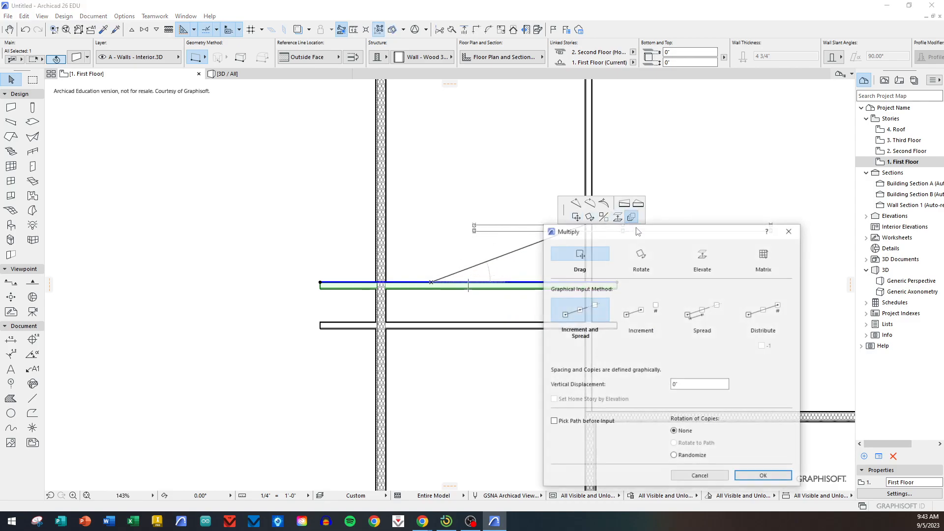
pyautogui.click(763, 475)
pyautogui.click(480, 282)
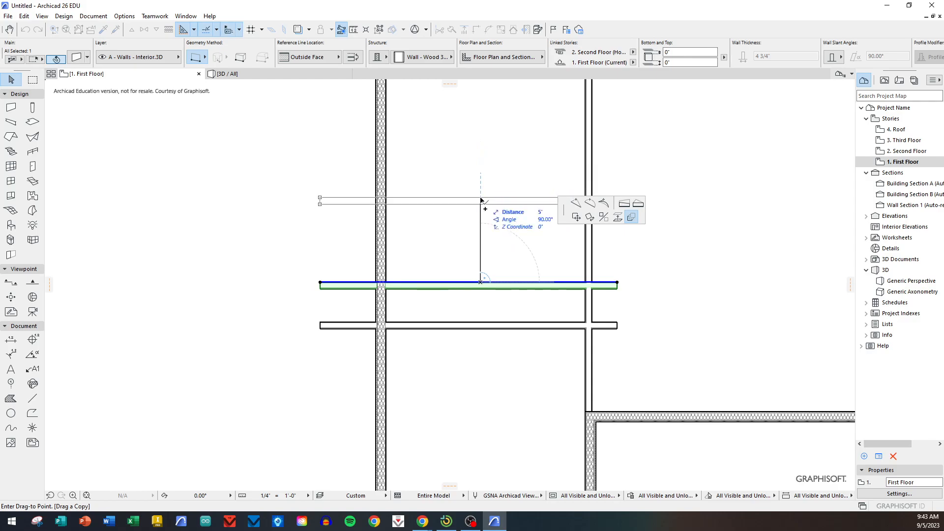
pyautogui.click(481, 200)
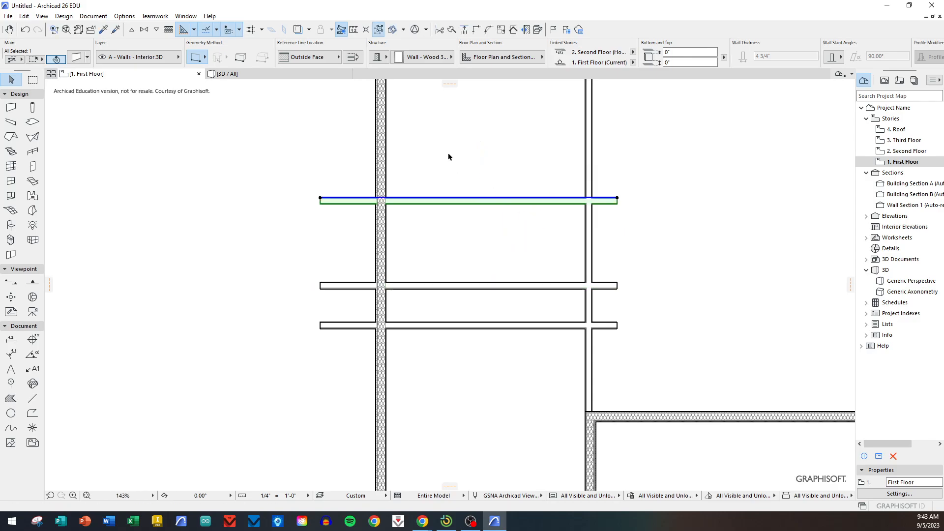
pyautogui.click(422, 223)
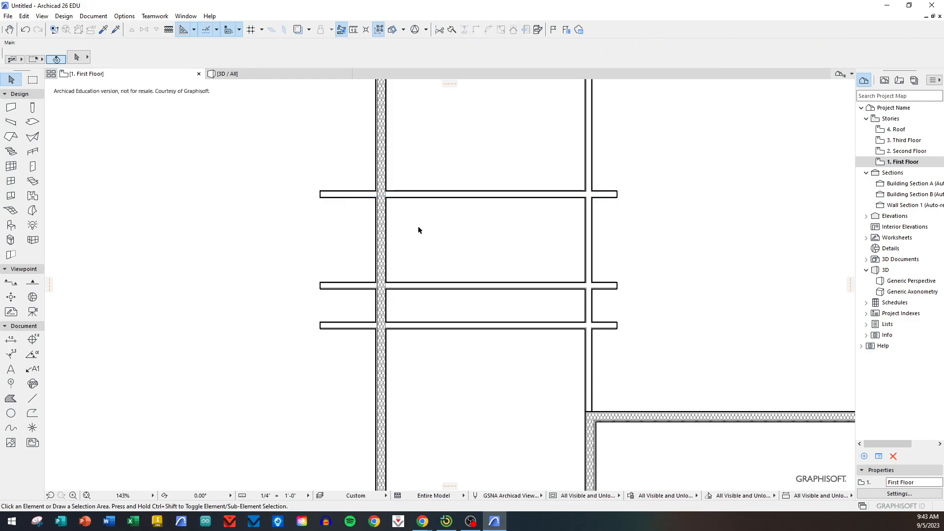
# Select the uppermost horizontal interior wall and flip its body below its reference line
pyautogui.click(415, 284)
pyautogui.click(432, 194)
pyautogui.click(437, 245)
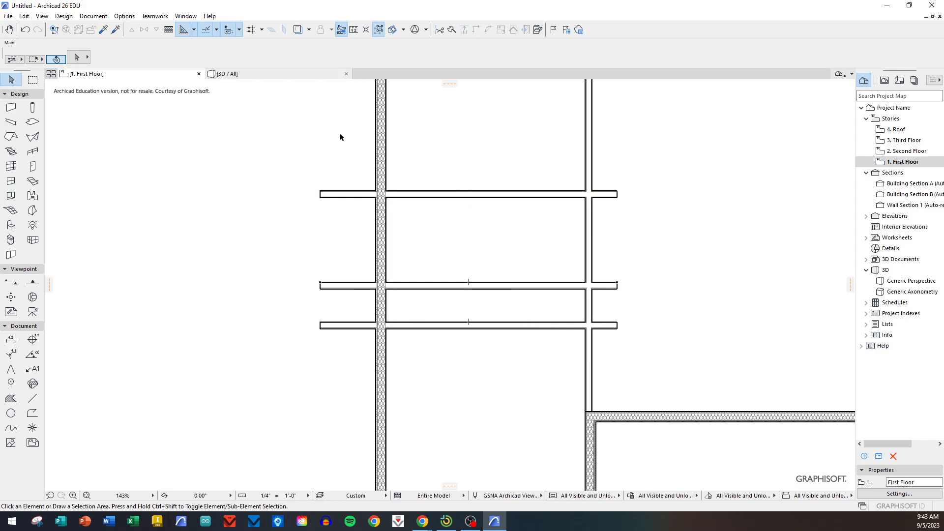
pyautogui.click(412, 198)
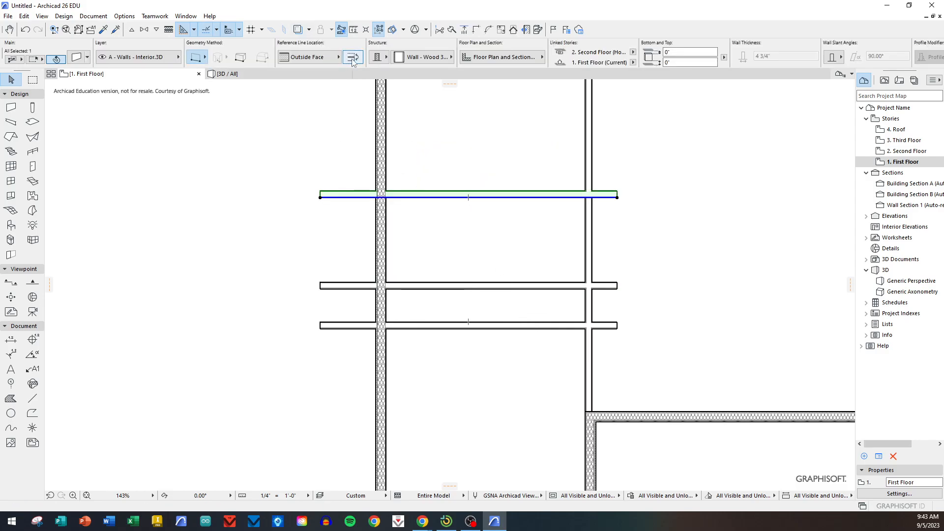
pyautogui.click(352, 62)
# Try to move the uppermost horizontal interior wall 4.75 feet straight up, and undo the move
pyautogui.click(454, 203)
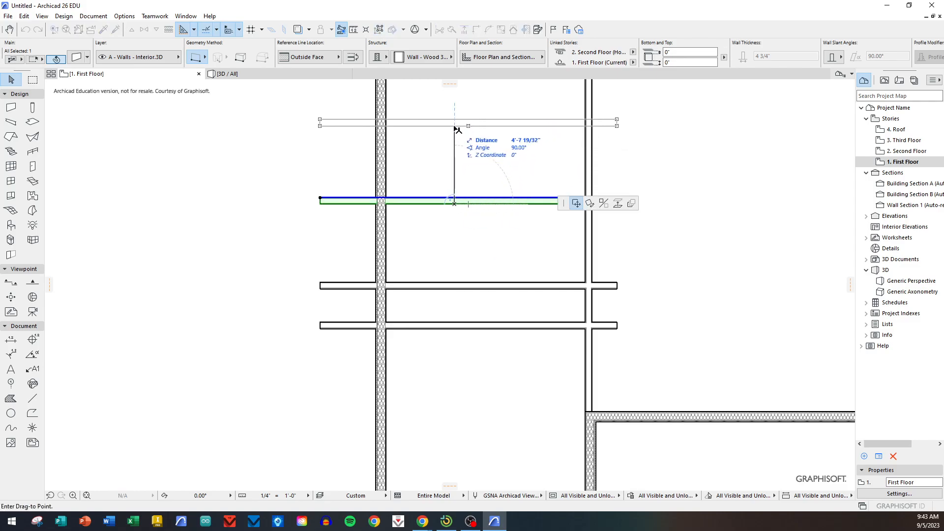
pyautogui.write('4.75')
pyautogui.press('Return')
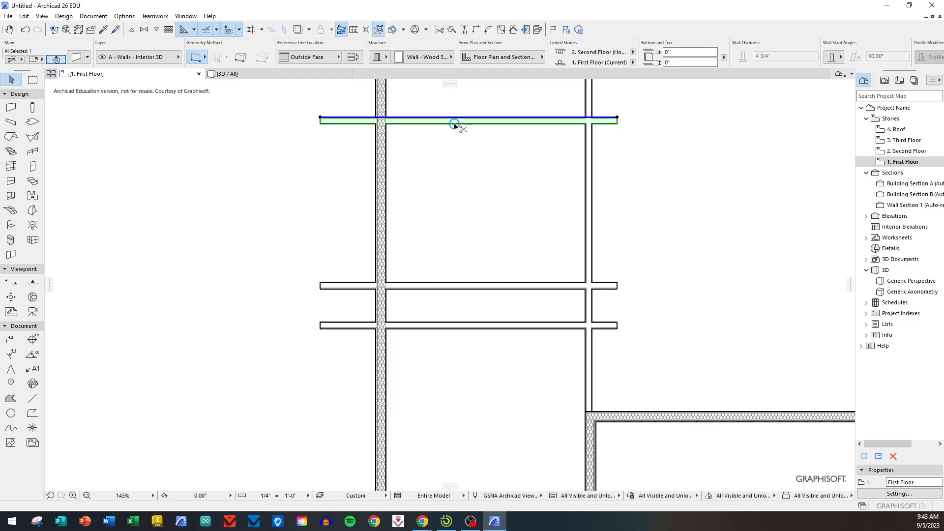
pyautogui.hotkey('ctrl', 'z')
# Multiply the uppermost horizontal interior wall to place one copy 4.75 feet directly above it
pyautogui.click(469, 201)
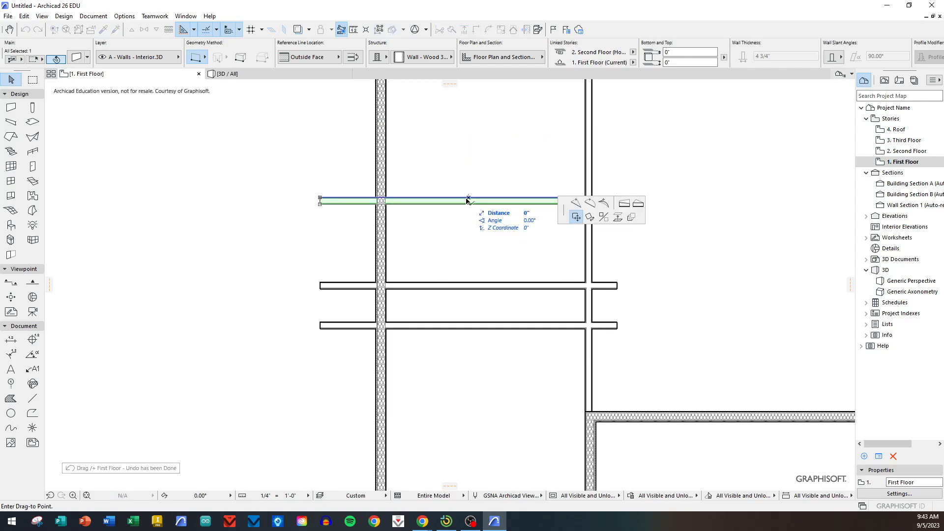
pyautogui.click(631, 217)
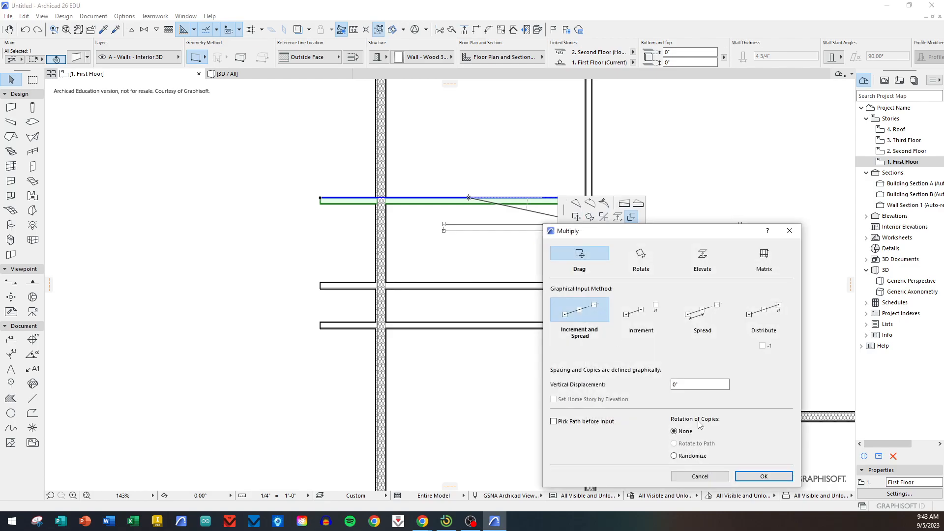
pyautogui.click(746, 476)
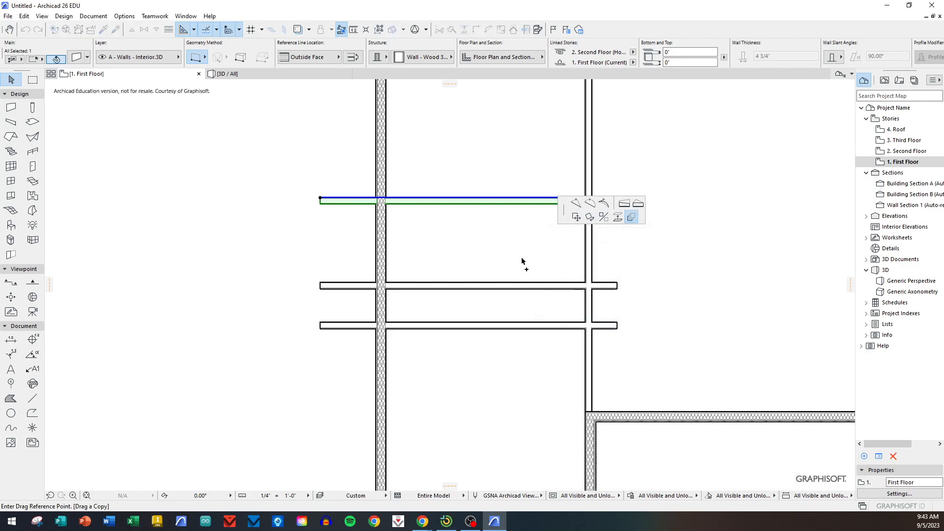
pyautogui.click(465, 198)
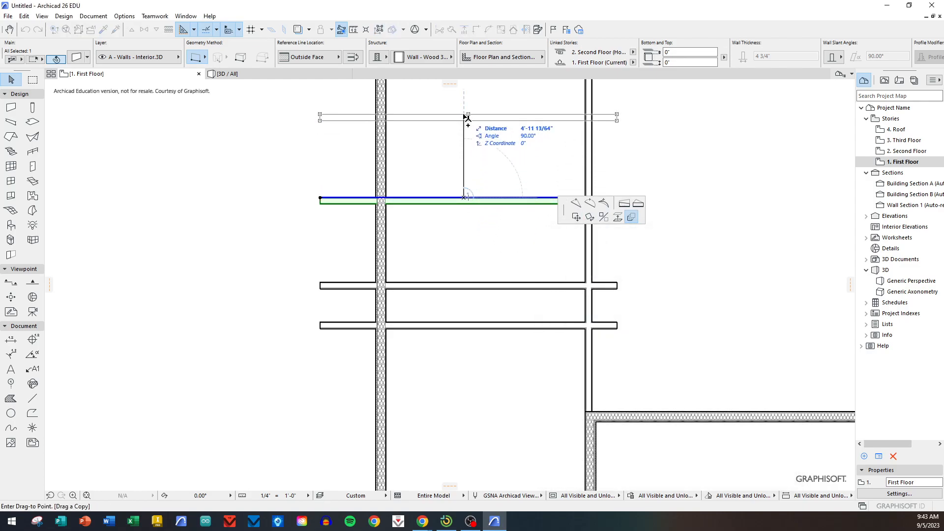
pyautogui.write('4.75')
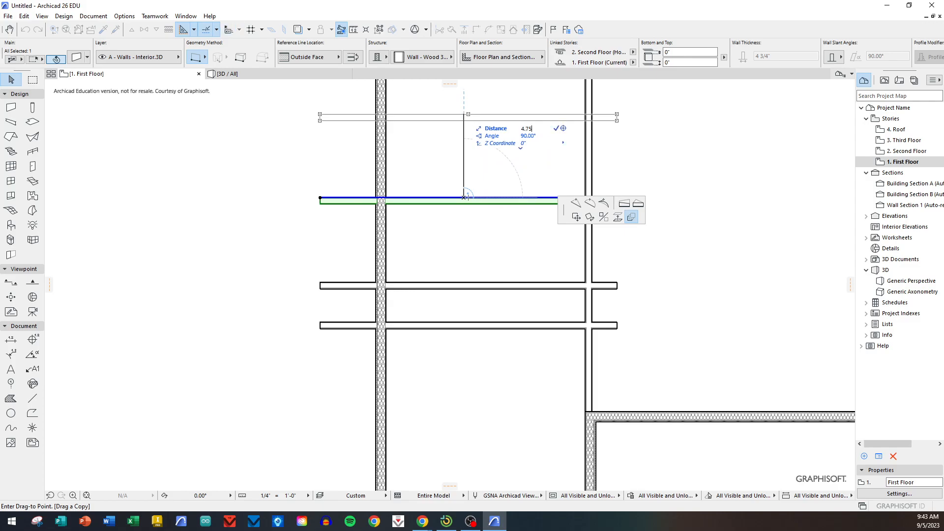
pyautogui.press('Return')
pyautogui.click(465, 119)
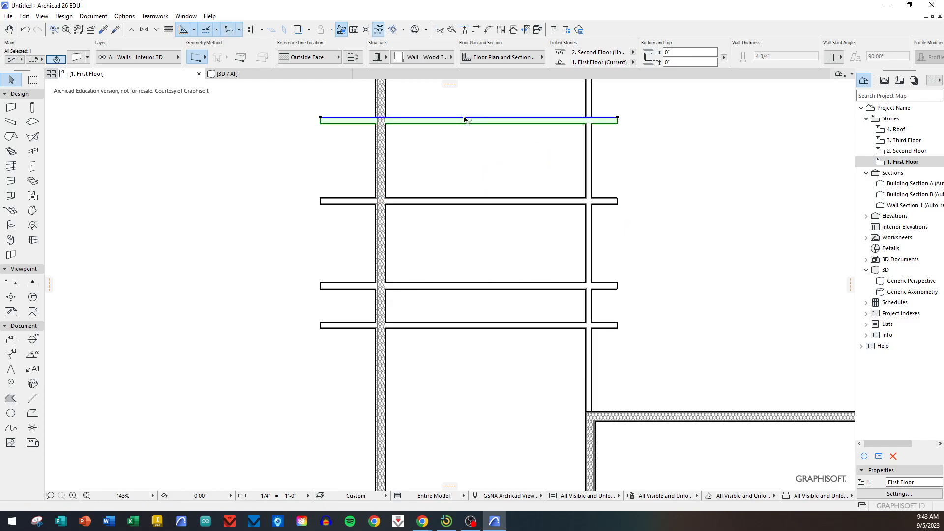
# Flip the bodies of the two uppermost horizontal interior walls above their reference lines, one wall at a time, and deselect
pyautogui.click(461, 200)
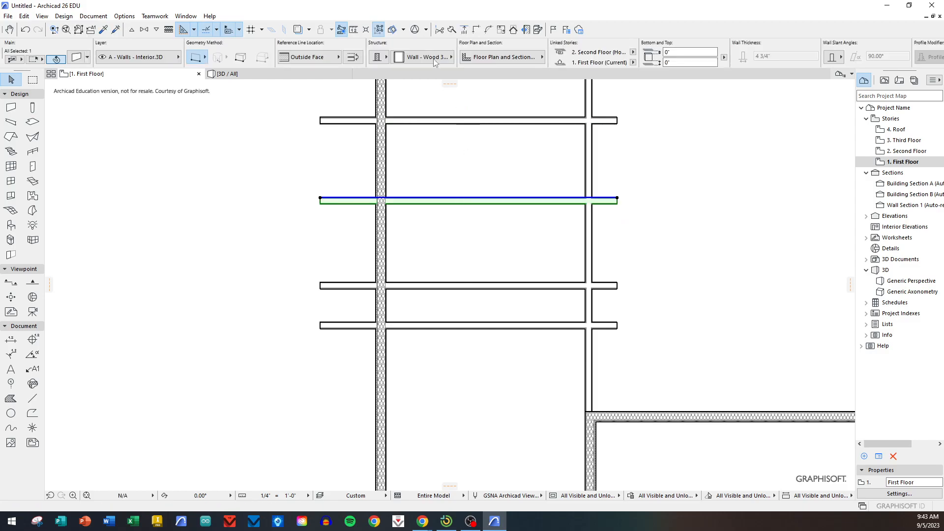
pyautogui.click(353, 57)
pyautogui.click(426, 252)
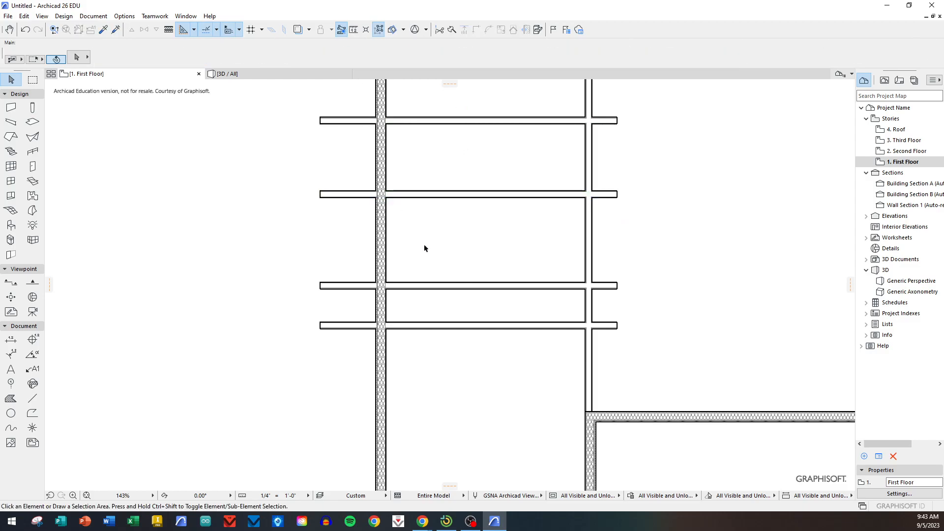
pyautogui.click(413, 196)
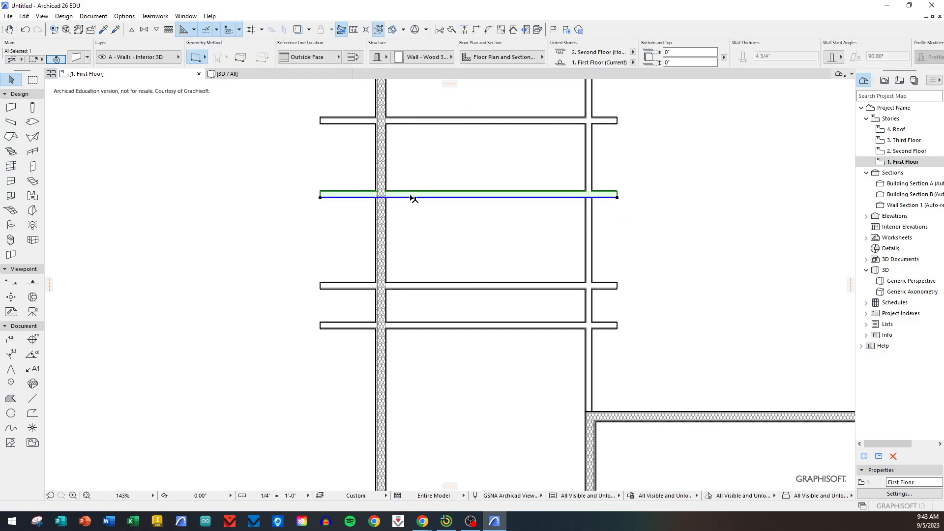
pyautogui.click(432, 121)
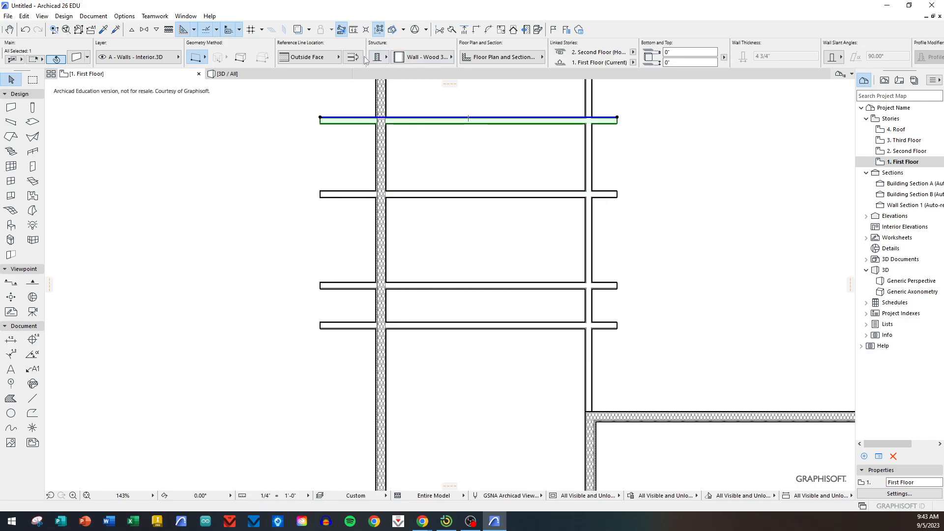
pyautogui.click(352, 57)
pyautogui.click(404, 159)
# Multiply the vertical interior wall about 3 feet to the left, flip the copy's body left of its reference line, and deselect it
pyautogui.scroll(-3, 523, 167)
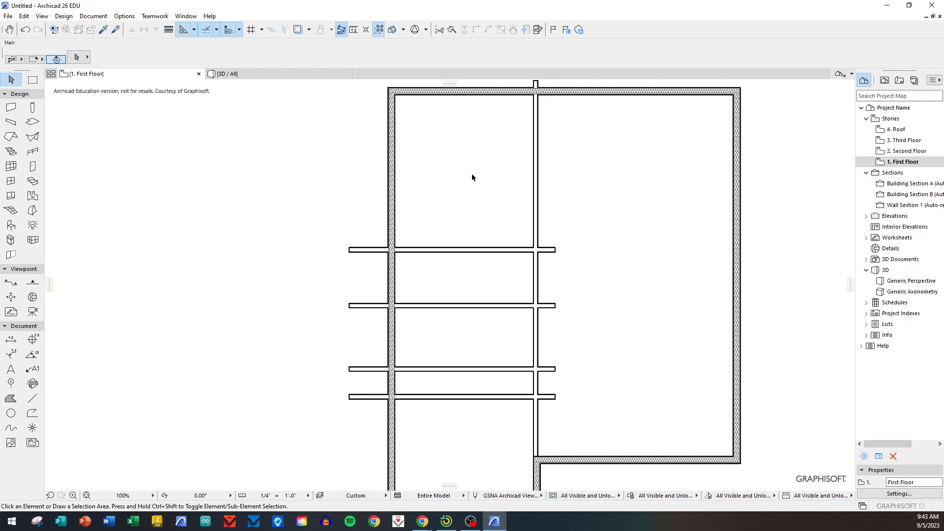
pyautogui.scroll(-3, 439, 273)
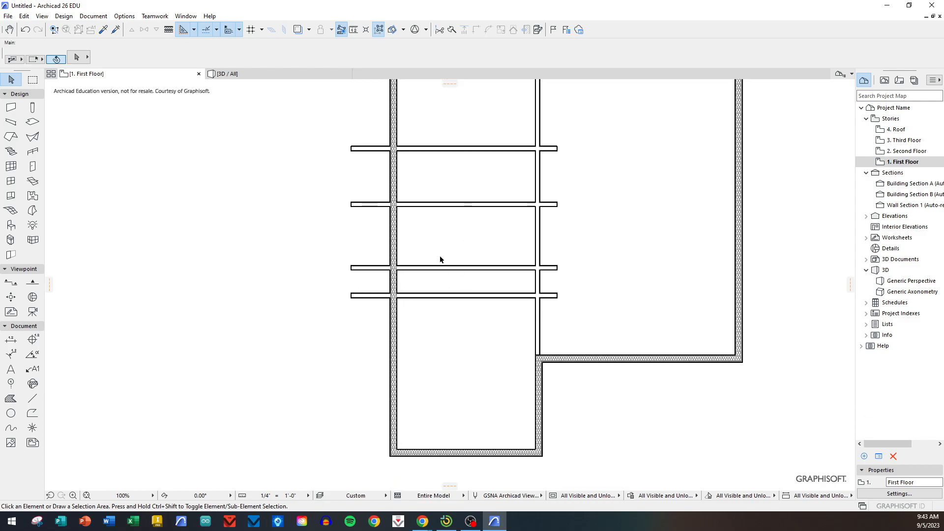
pyautogui.click(539, 244)
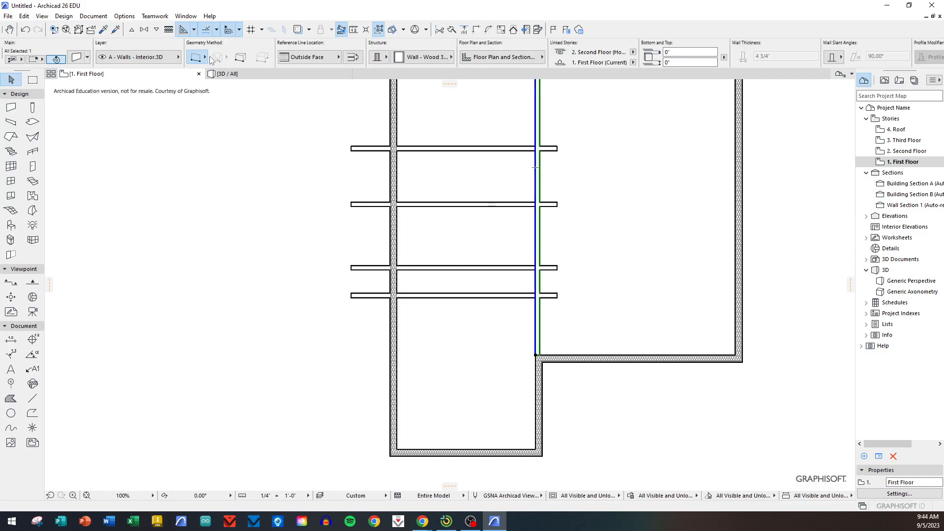
pyautogui.click(536, 251)
pyautogui.click(632, 217)
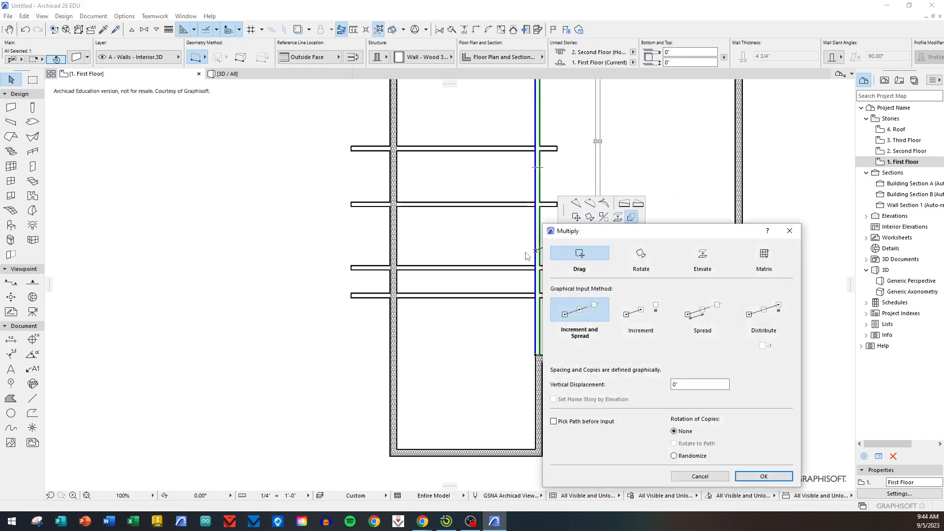
pyautogui.click(786, 477)
pyautogui.click(535, 244)
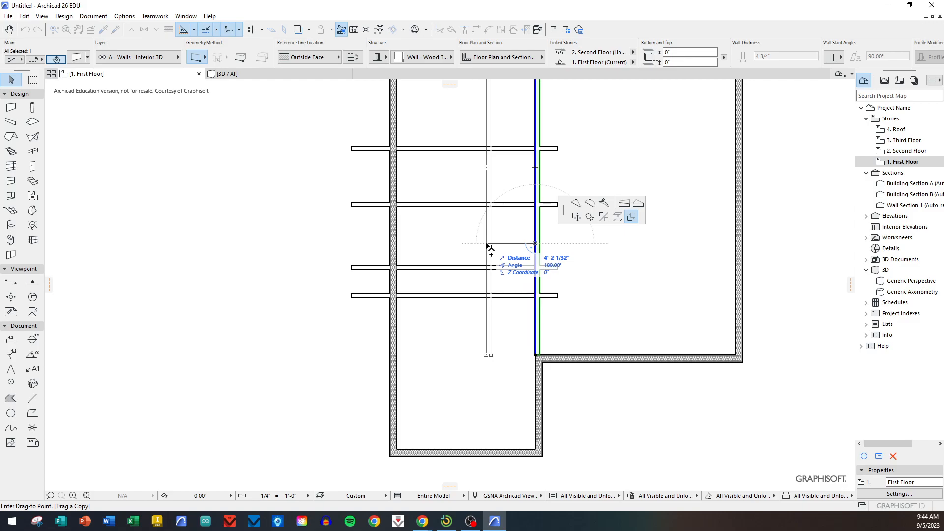
pyautogui.write('3.')
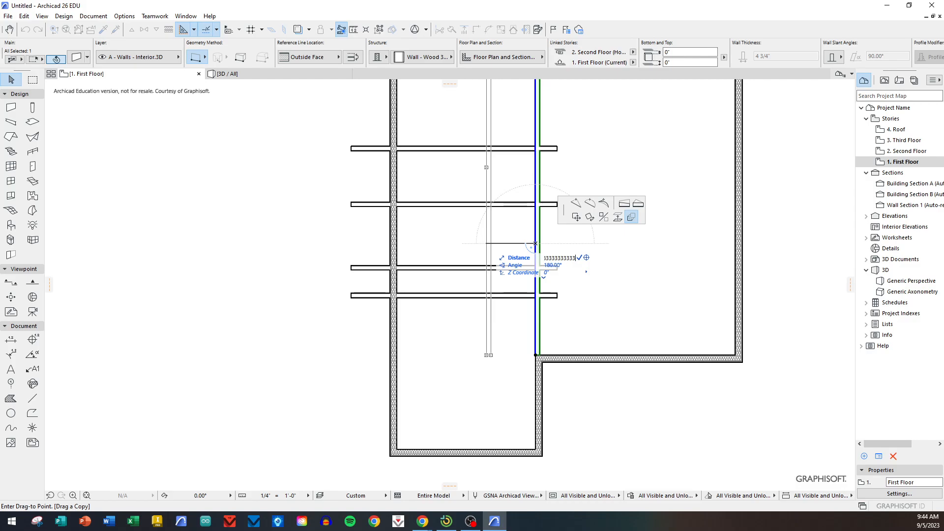
pyautogui.press('Escape')
pyautogui.click(500, 245)
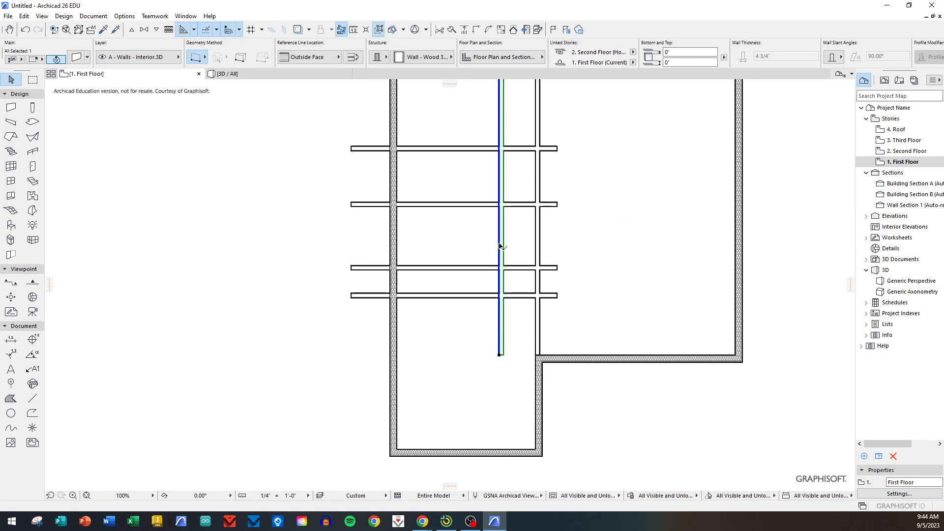
pyautogui.click(353, 57)
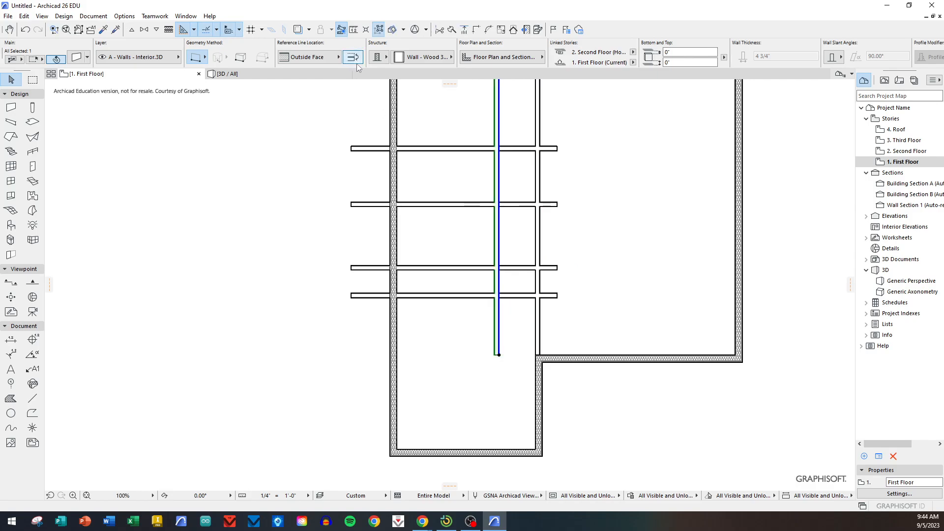
pyautogui.click(592, 247)
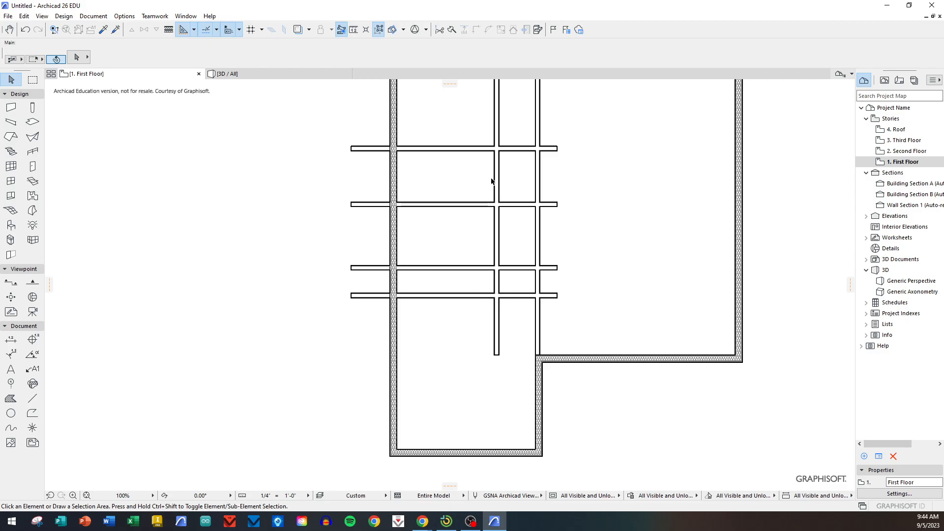
# Multiply the new vertical interior wall to place one more copy a short distance to its left, and deselect it
pyautogui.click(499, 193)
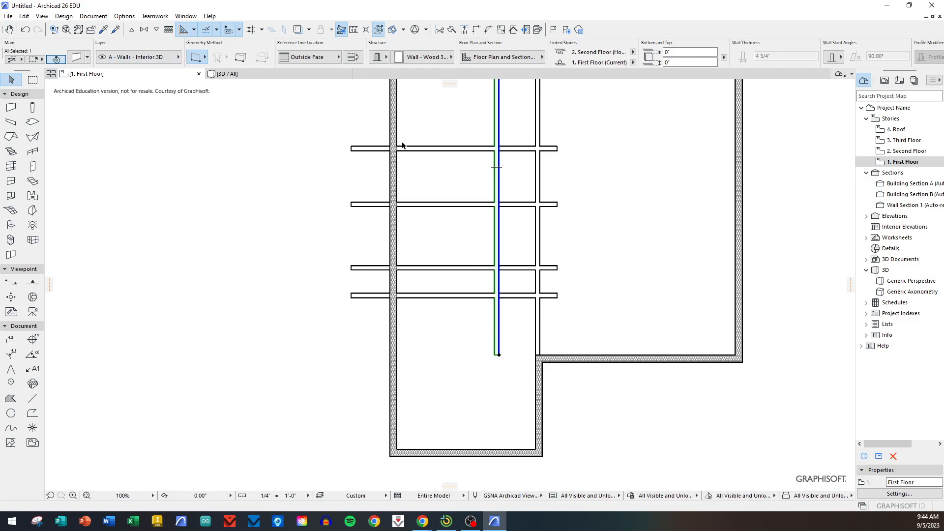
pyautogui.click(497, 174)
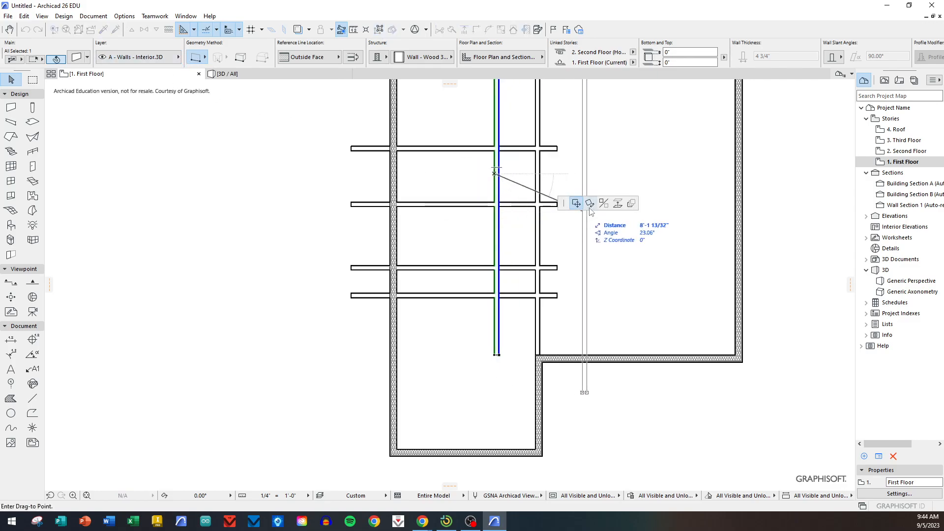
pyautogui.click(631, 203)
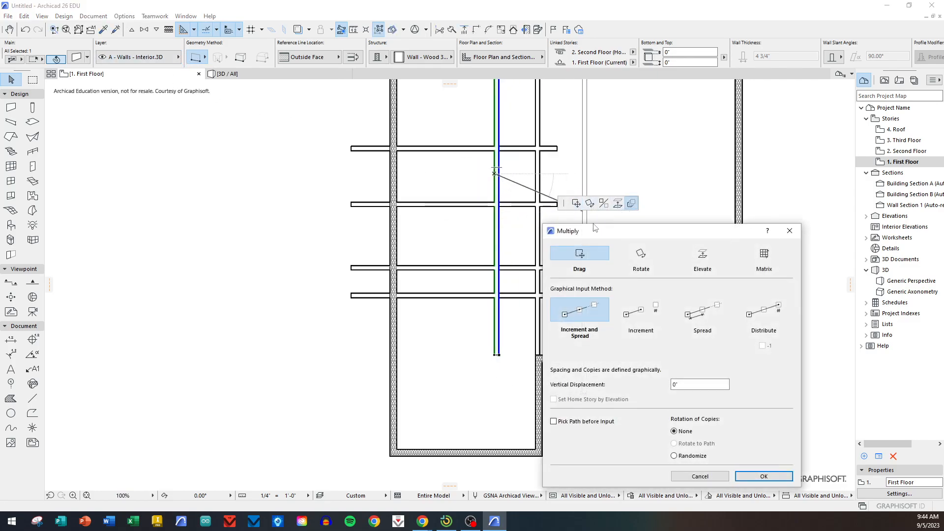
pyautogui.click(764, 476)
pyautogui.click(495, 171)
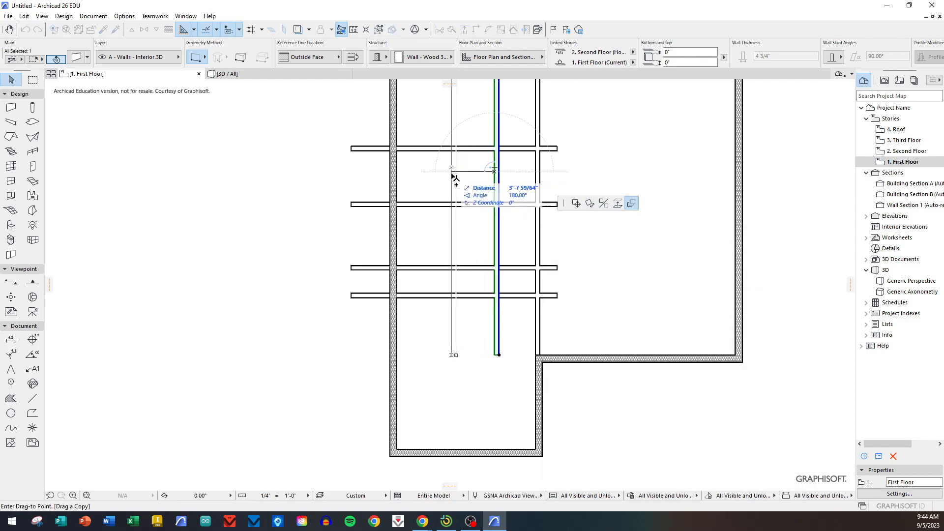
pyautogui.click(471, 174)
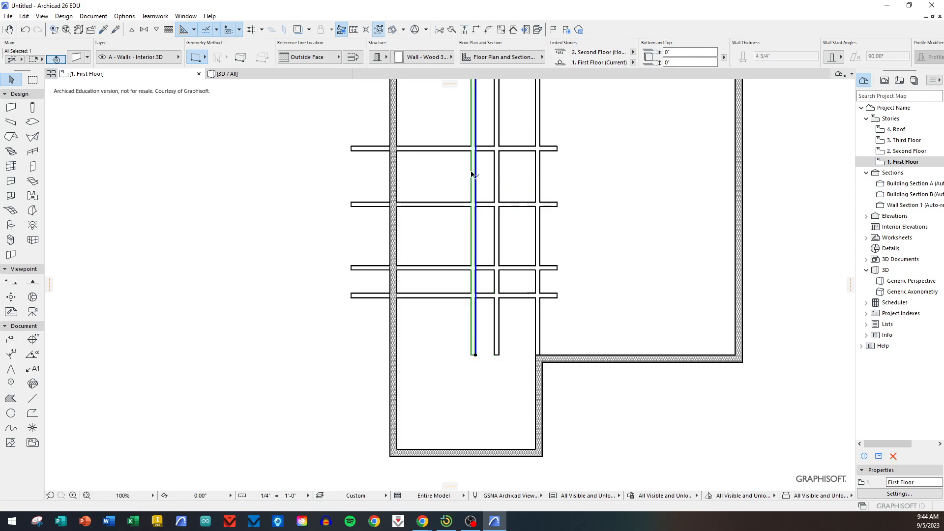
pyautogui.scroll(-3, 498, 197)
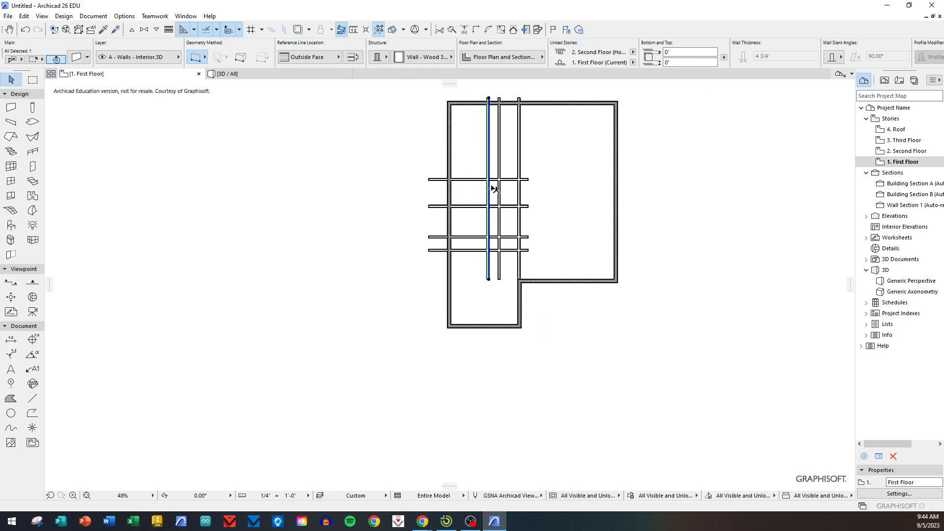
pyautogui.click(505, 166)
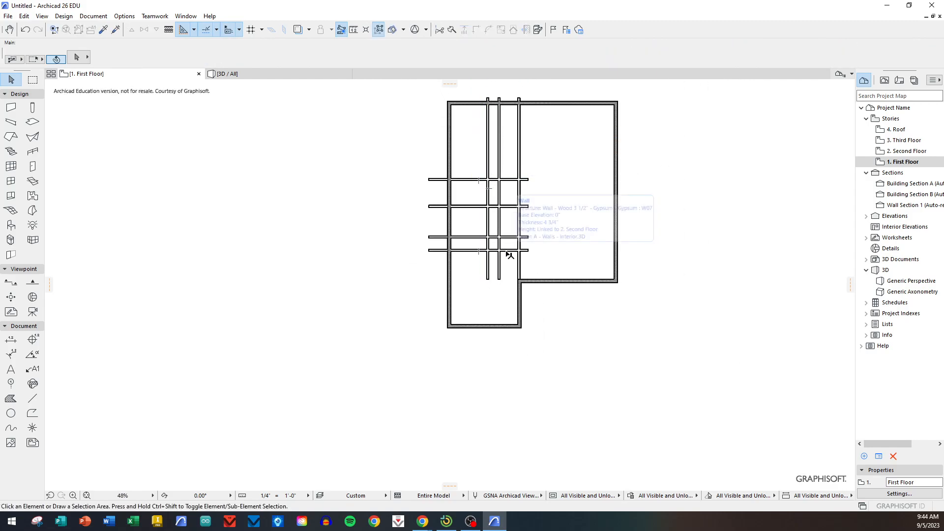
# Trim the horizontal wall ends sticking out past the left exterior wall and the vertical wall ends above the top exterior wall
pyautogui.keyDown('ctrl'); pyautogui.click(439, 250); pyautogui.keyUp('ctrl')
pyautogui.keyDown('ctrl'); pyautogui.click(438, 237); pyautogui.keyUp('ctrl')
pyautogui.keyDown('ctrl'); pyautogui.click(438, 206); pyautogui.keyUp('ctrl')
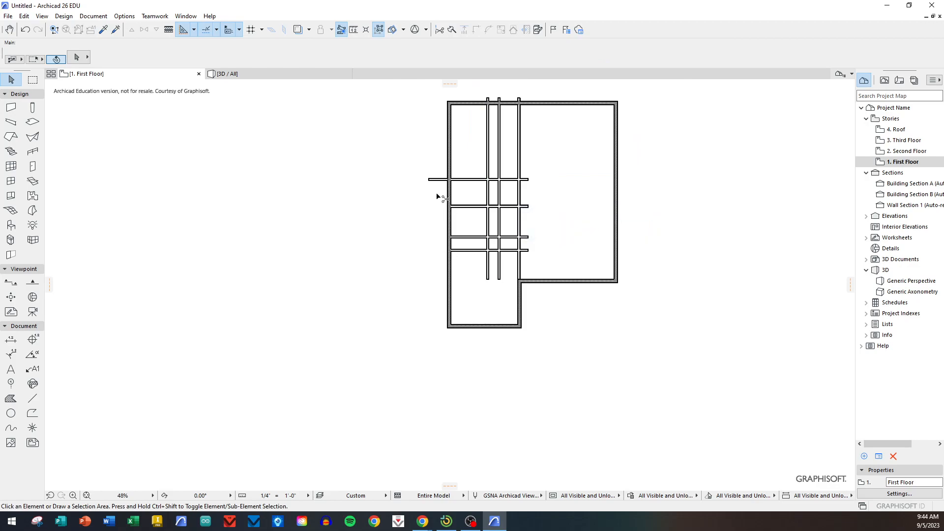
pyautogui.keyDown('ctrl'); pyautogui.click(438, 179); pyautogui.keyUp('ctrl')
pyautogui.keyDown('ctrl'); pyautogui.click(489, 100); pyautogui.keyUp('ctrl')
pyautogui.keyDown('ctrl'); pyautogui.click(519, 100); pyautogui.keyUp('ctrl')
# Trim the horizontal wall ends right of the original vertical interior wall and the two copied vertical walls' ends below the lowest horizontal wall
pyautogui.keyDown('ctrl'); pyautogui.click(525, 179); pyautogui.keyUp('ctrl')
pyautogui.keyDown('ctrl'); pyautogui.click(526, 206); pyautogui.keyUp('ctrl')
pyautogui.keyDown('ctrl'); pyautogui.click(526, 238); pyautogui.keyUp('ctrl')
pyautogui.keyDown('ctrl'); pyautogui.click(525, 250); pyautogui.keyUp('ctrl')
pyautogui.keyDown('ctrl'); pyautogui.click(499, 276); pyautogui.keyUp('ctrl')
pyautogui.keyDown('ctrl'); pyautogui.click(486, 275); pyautogui.keyUp('ctrl')
# Trim the leftmost vertical wall between the middle horizontals, the middle horizontals across the narrow right strip, and both copied verticals above the top horizontal
pyautogui.keyDown('ctrl'); pyautogui.click(489, 223); pyautogui.keyUp('ctrl')
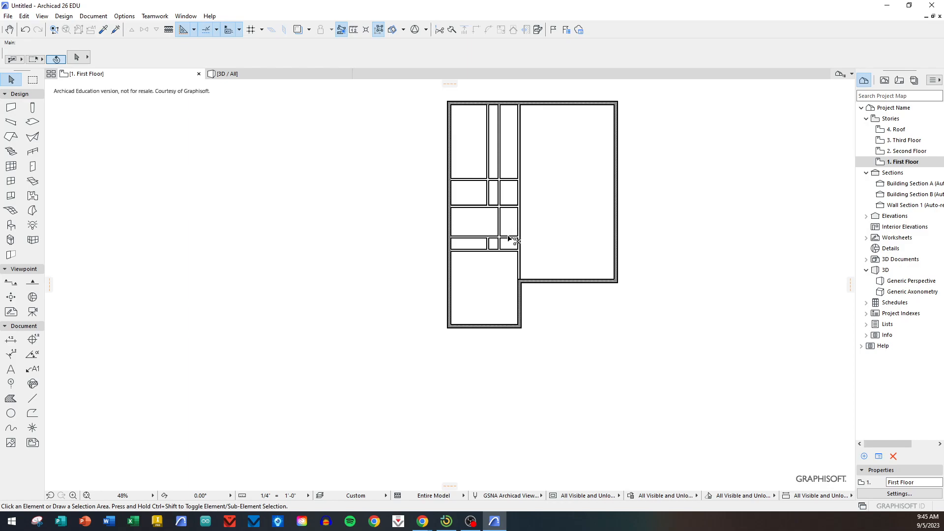
pyautogui.keyDown('ctrl'); pyautogui.click(511, 239); pyautogui.keyUp('ctrl')
pyautogui.keyDown('ctrl'); pyautogui.click(512, 207); pyautogui.keyUp('ctrl')
pyautogui.keyDown('ctrl'); pyautogui.click(498, 165); pyautogui.keyUp('ctrl')
pyautogui.keyDown('ctrl'); pyautogui.click(491, 159); pyautogui.keyUp('ctrl')
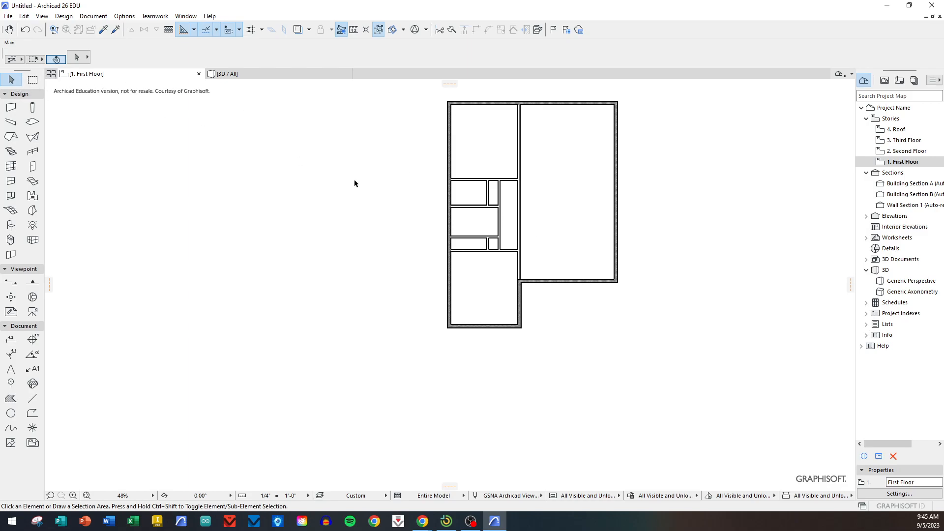
# Draw a horizontal interior wall along the top exterior wall, from its outer left corner to past the right exterior wall
pyautogui.scroll(3, 552, 243)
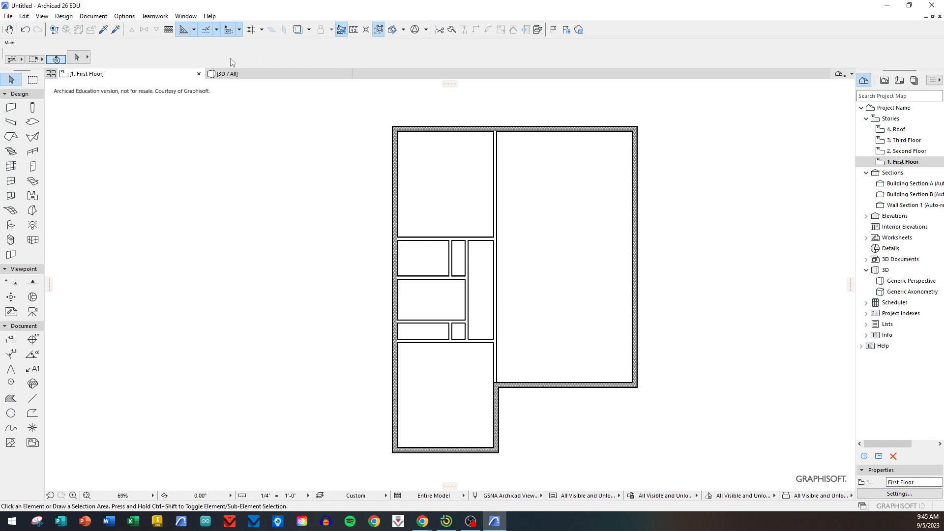
pyautogui.click(11, 107)
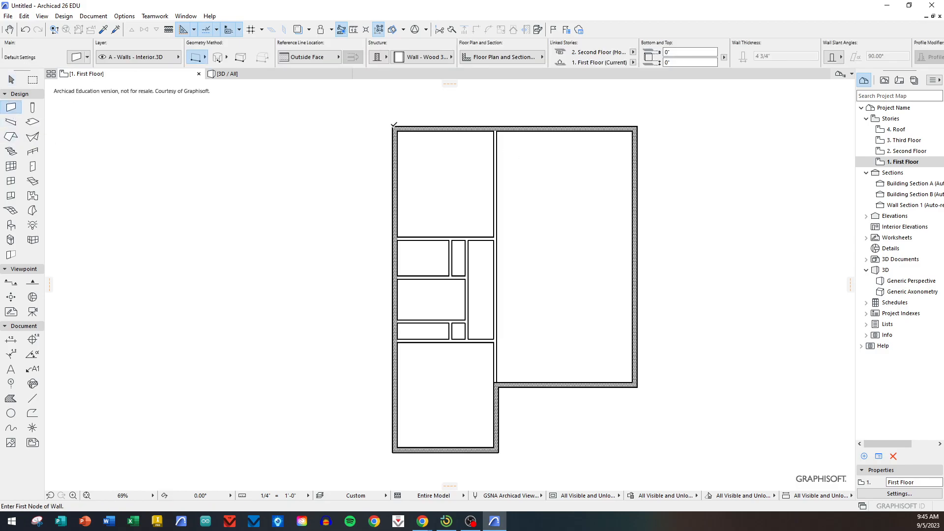
pyautogui.click(394, 126)
pyautogui.click(662, 128)
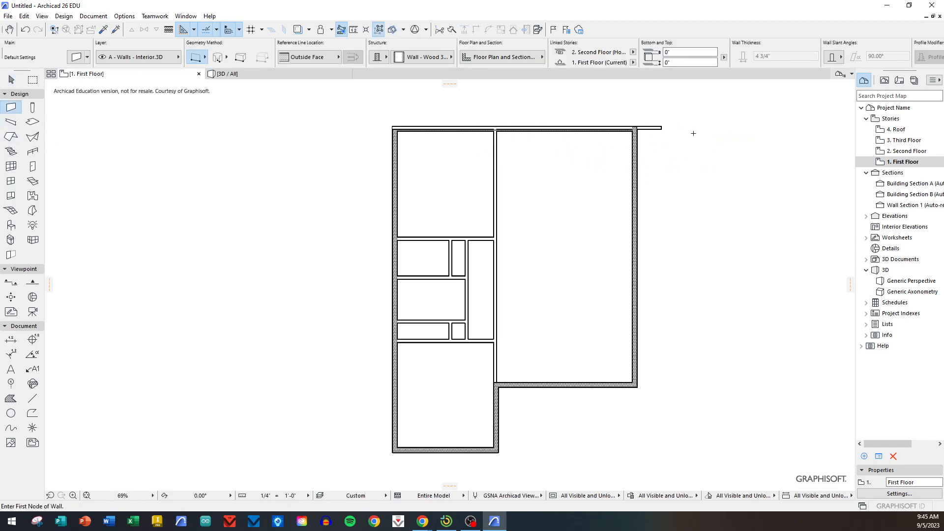
# Move the new horizontal wall 17' down, then about 12'-4" right so it starts just left of the long vertical interior wall
pyautogui.click(11, 79)
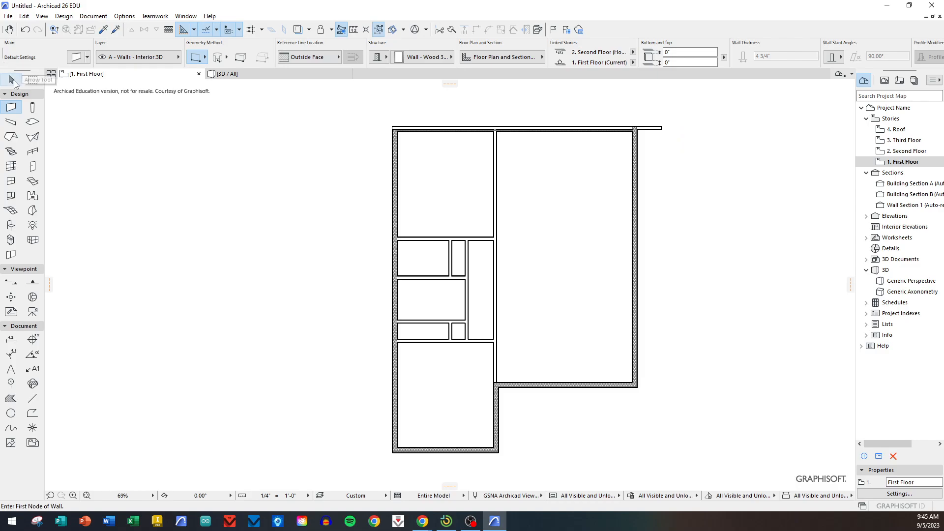
pyautogui.click(660, 129)
pyautogui.click(657, 129)
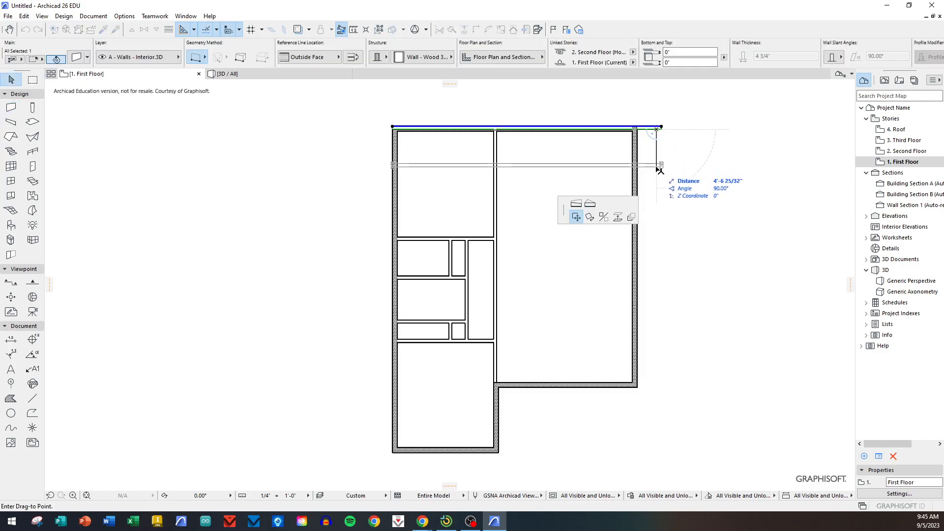
pyautogui.write('17')
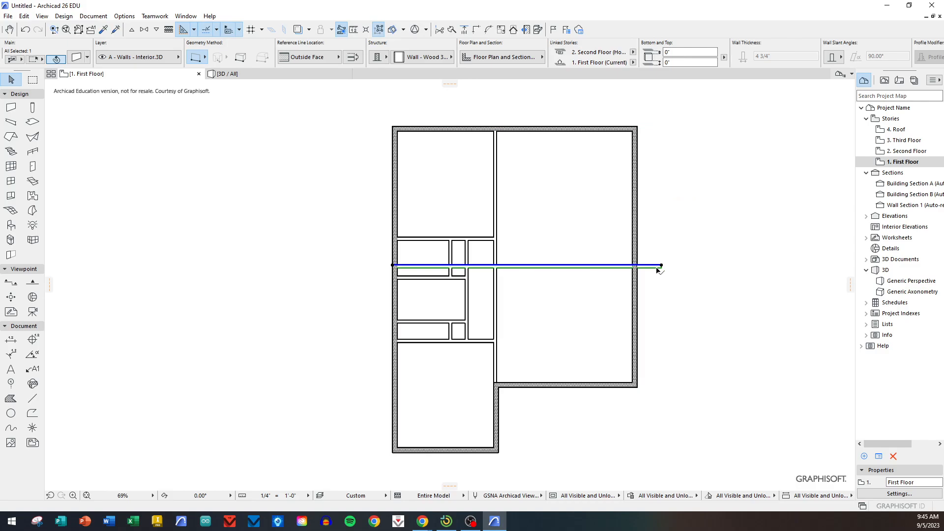
pyautogui.click(599, 265)
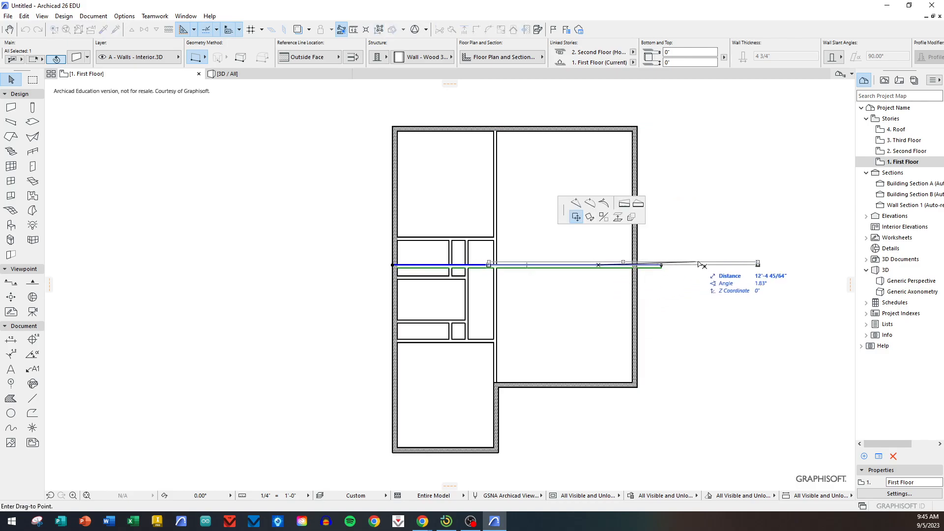
pyautogui.click(702, 265)
pyautogui.click(724, 305)
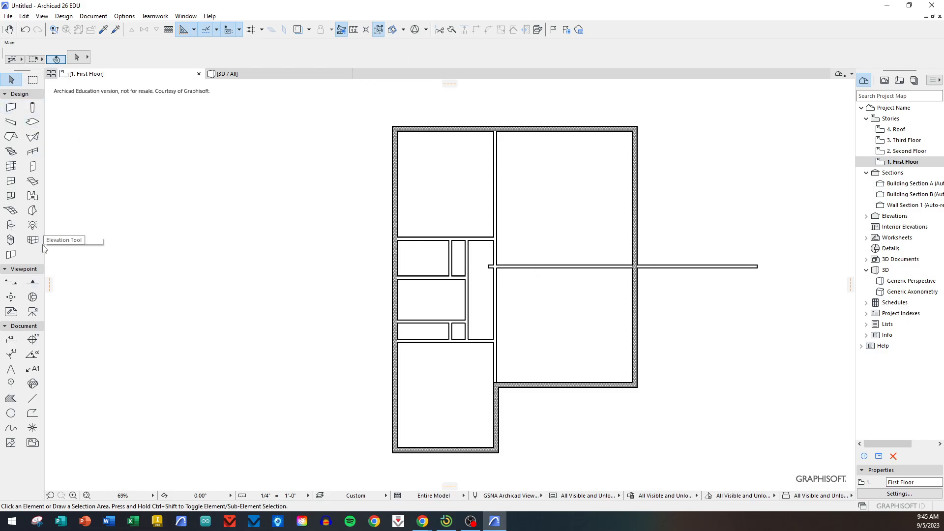
# Multiply the long vertical interior wall to place one copy a short distance to its right, and deselect it
pyautogui.click(497, 305)
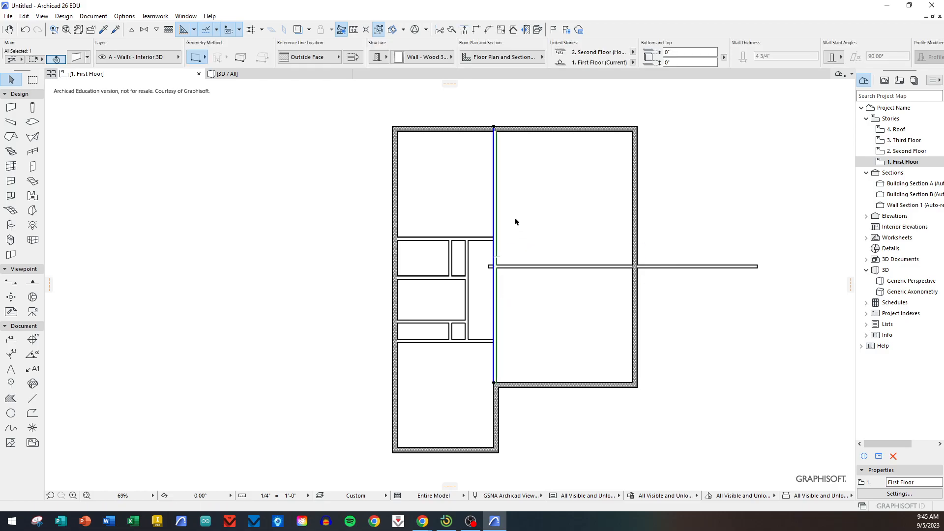
pyautogui.click(496, 202)
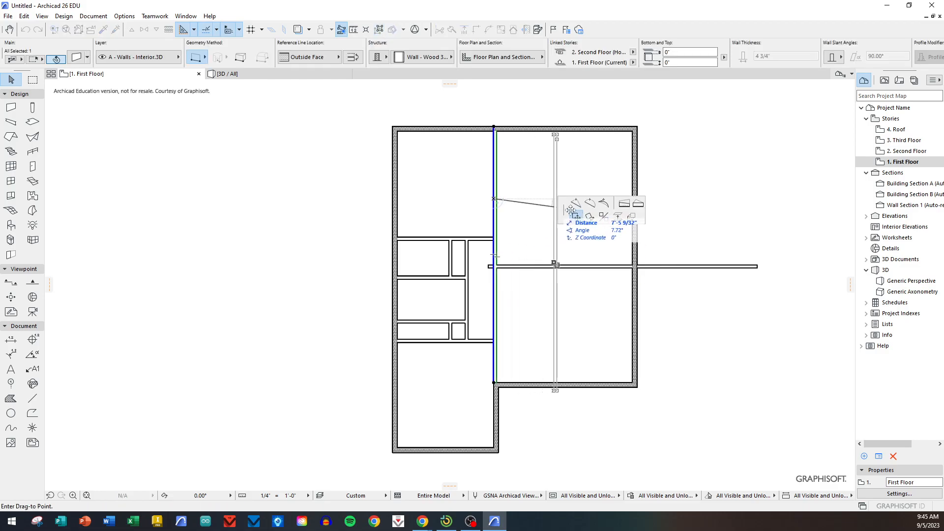
pyautogui.click(631, 218)
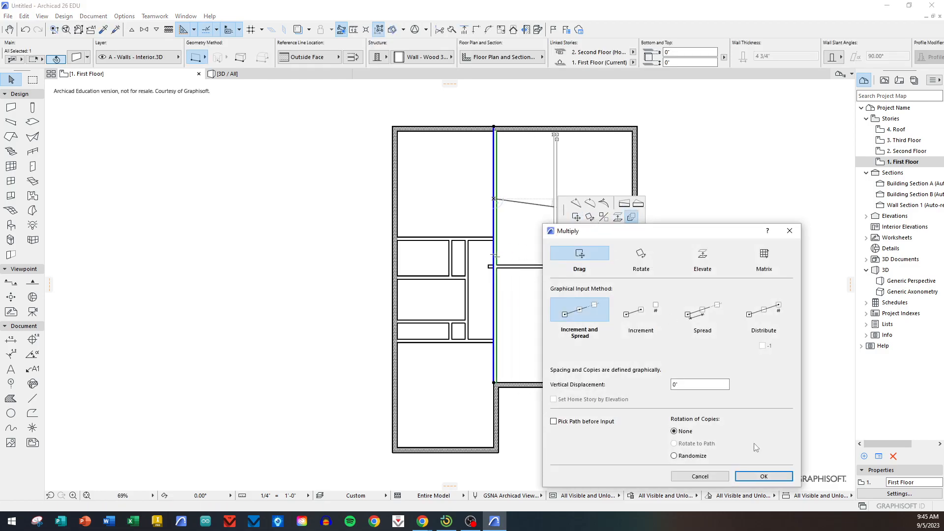
pyautogui.click(760, 476)
pyautogui.click(493, 195)
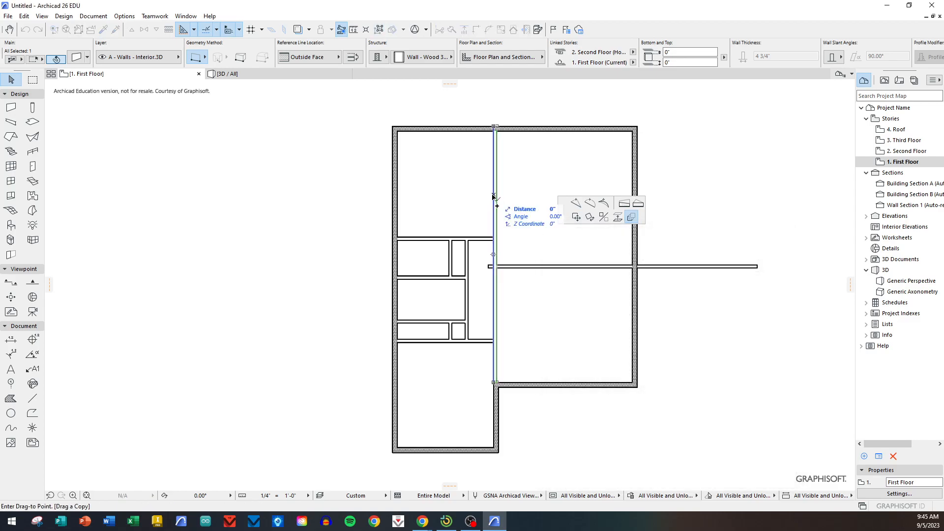
pyautogui.click(536, 198)
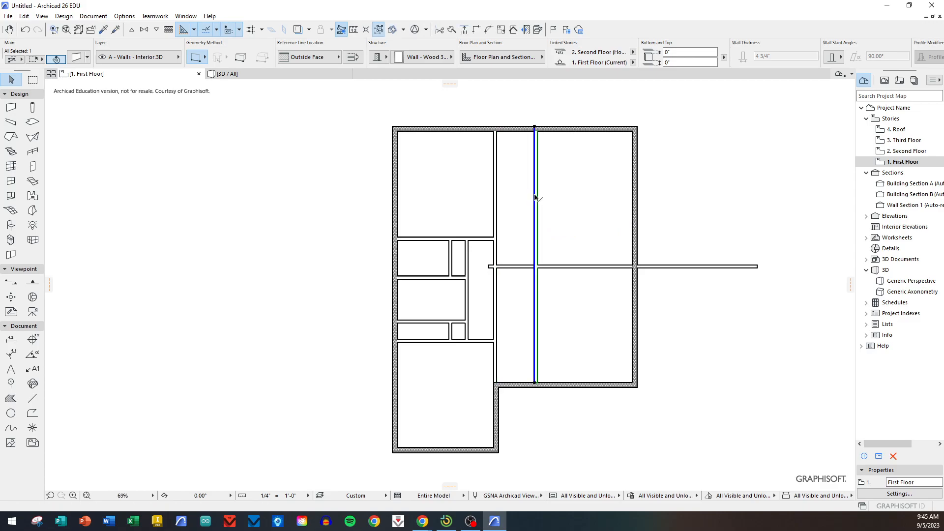
pyautogui.click(574, 202)
# Draw a horizontal guide line from the original vertical wall's right face to the copied vertical wall's right face
pyautogui.scroll(5, 524, 185)
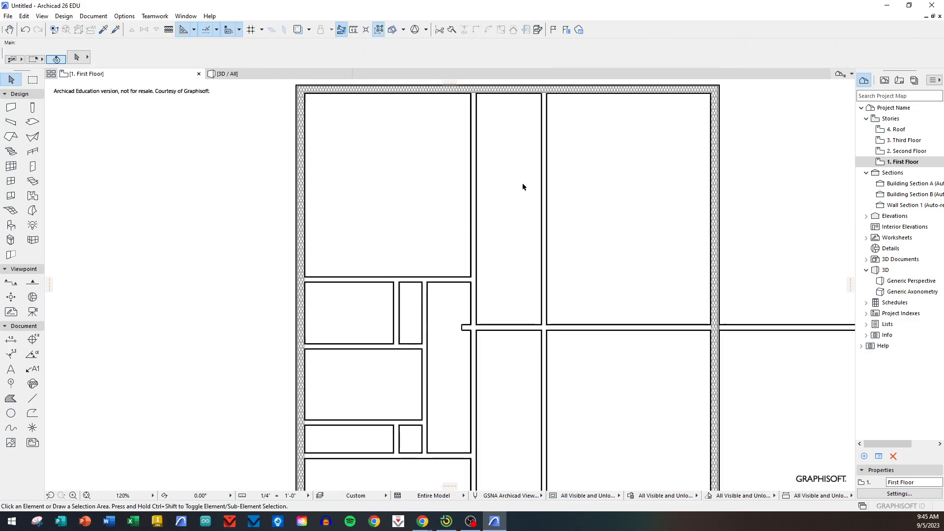
pyautogui.click(33, 398)
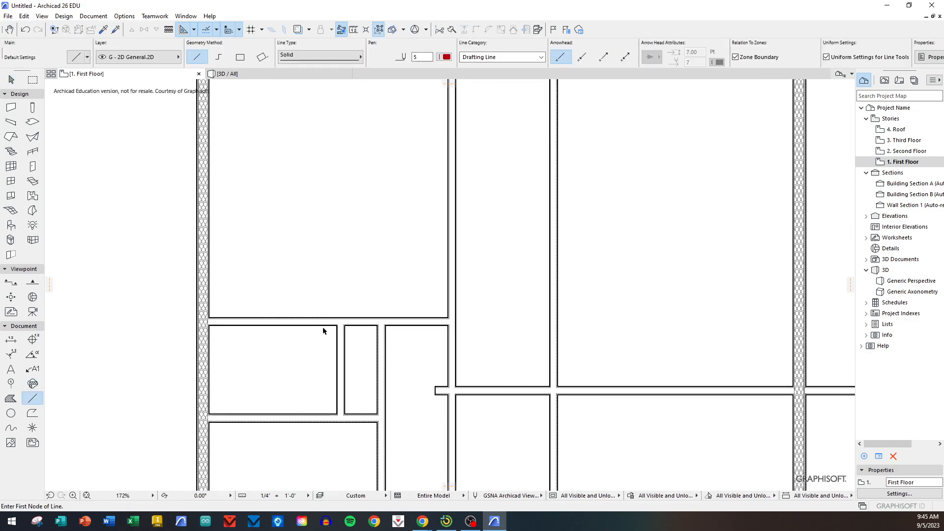
pyautogui.click(456, 220)
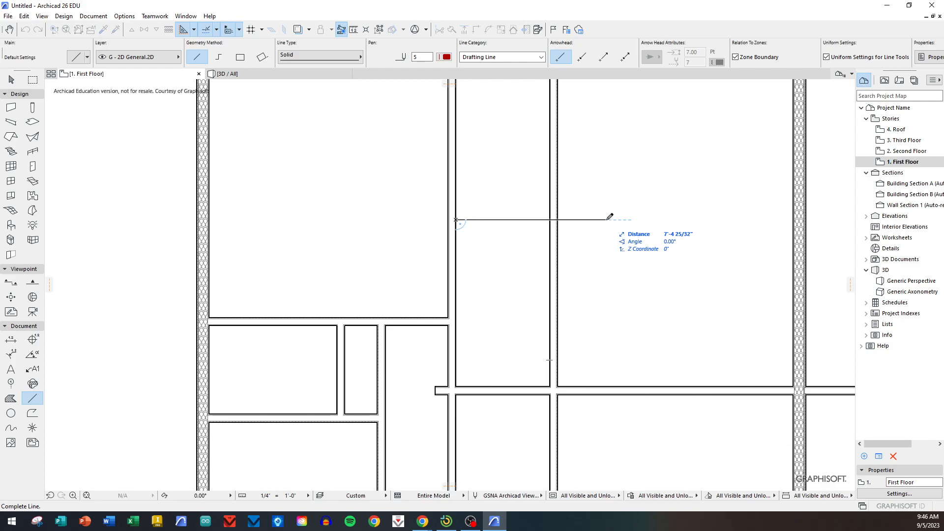
pyautogui.click(557, 220)
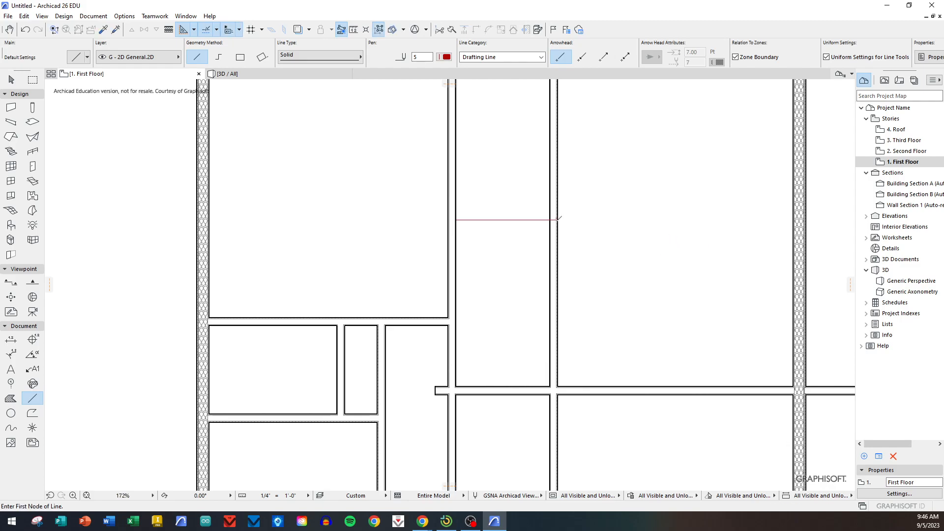
pyautogui.click(10, 79)
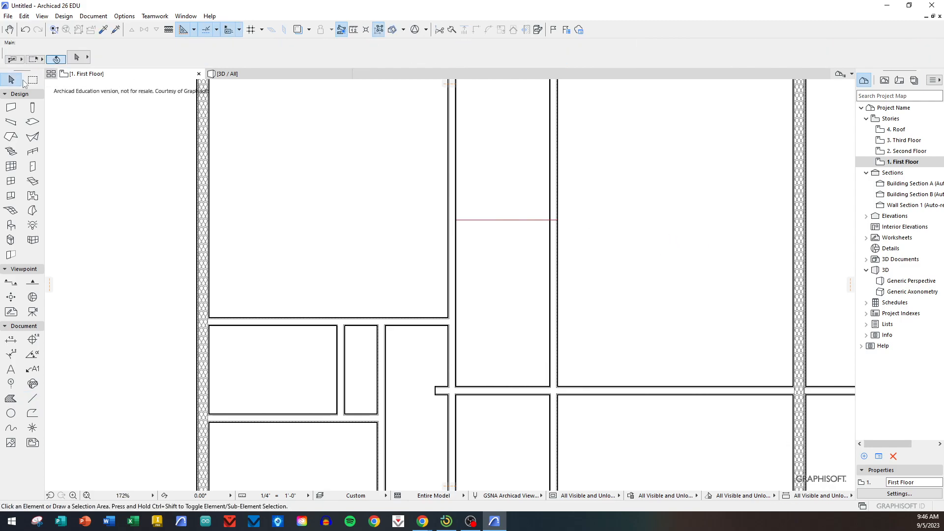
# Move the copied vertical wall right so its left face meets the guide line's right end, and delete the line
pyautogui.click(552, 199)
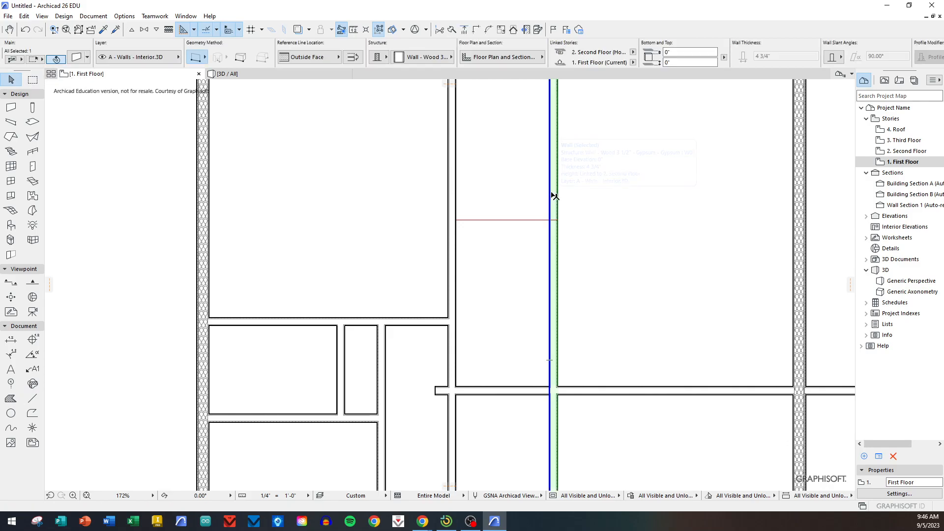
pyautogui.scroll(1, 550, 224)
pyautogui.click(557, 222)
pyautogui.moveTo(557, 222); pyautogui.dragTo(437, 243, button='middle')
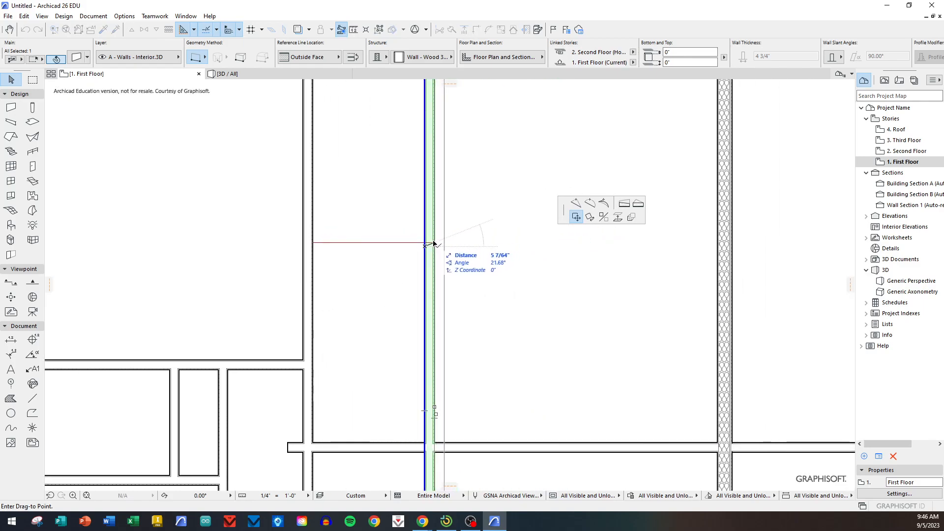
pyautogui.click(437, 244)
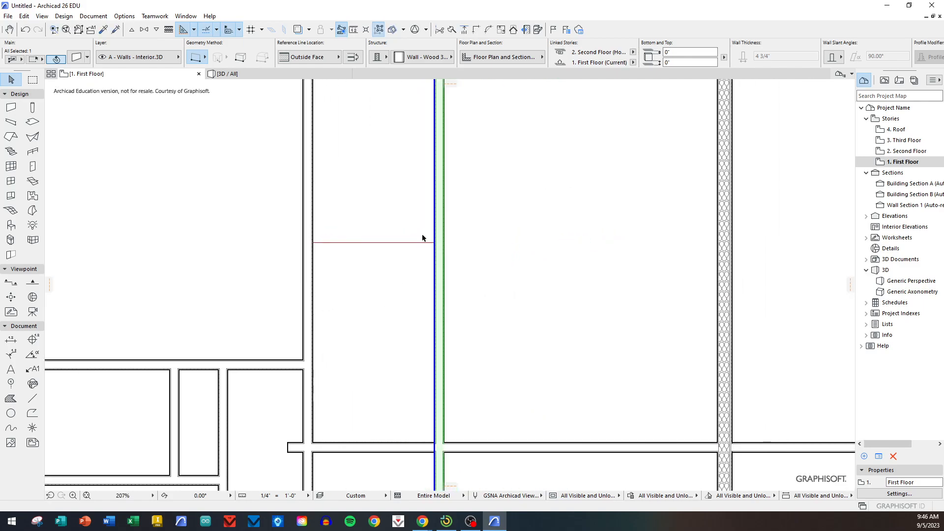
pyautogui.click(395, 254)
pyautogui.click(401, 243)
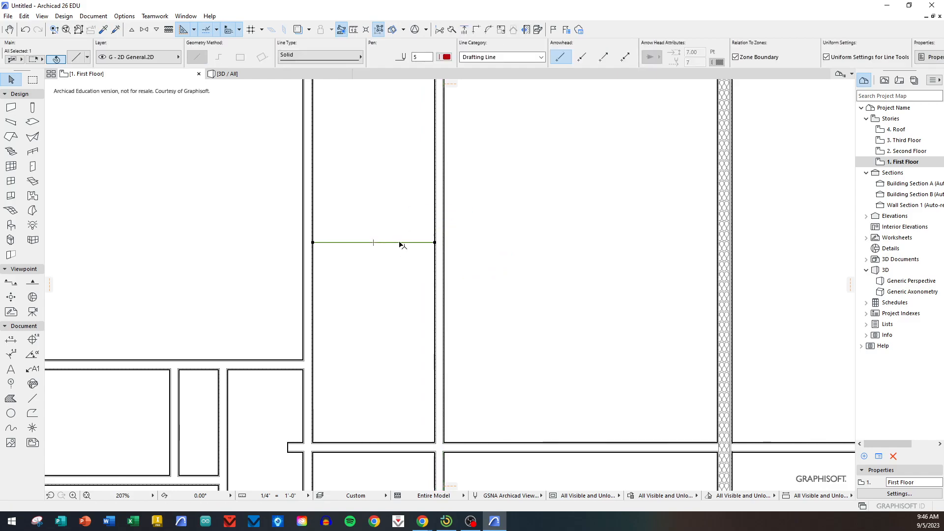
pyautogui.press('Delete')
# Trim the horizontal wall to the span between the two vertical walls, and the copied vertical wall above the top exterior wall and below the horizontal
pyautogui.scroll(-4, 400, 235)
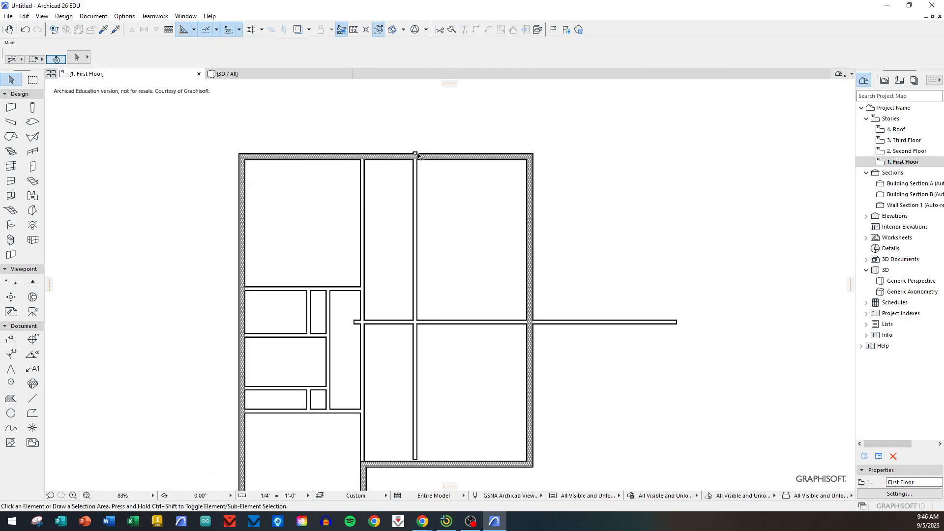
pyautogui.scroll(2, 415, 155)
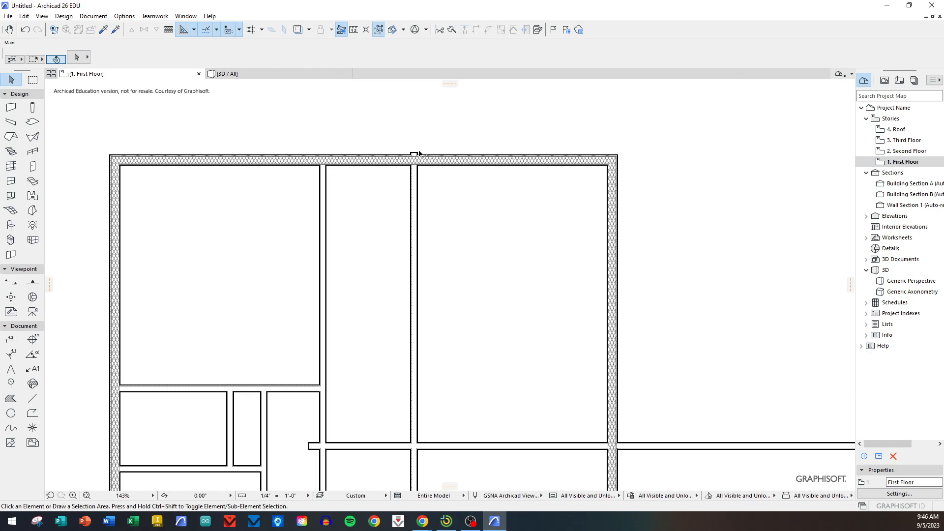
pyautogui.keyDown('ctrl'); pyautogui.click(649, 444); pyautogui.keyUp('ctrl')
pyautogui.keyDown('ctrl'); pyautogui.click(579, 445); pyautogui.keyUp('ctrl')
pyautogui.moveTo(486, 419); pyautogui.dragTo(512, 274, button='middle')
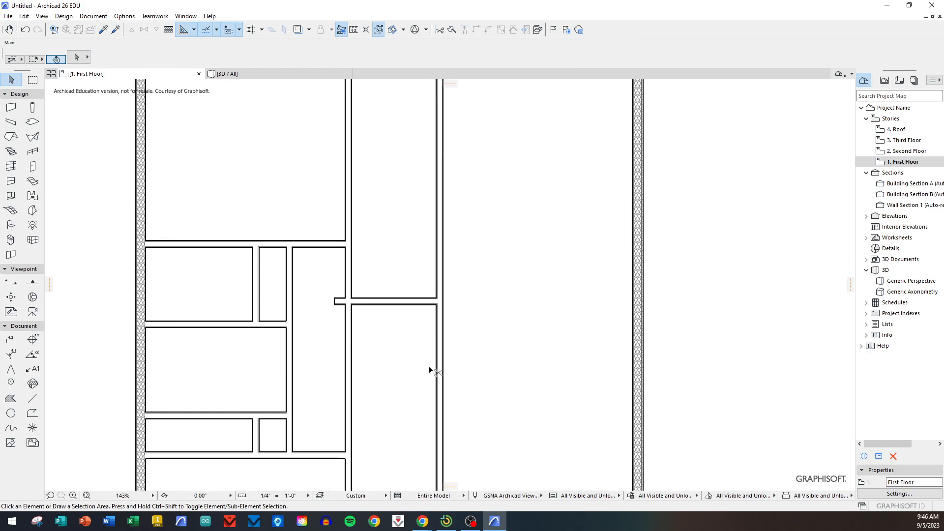
pyautogui.keyDown('ctrl'); pyautogui.click(440, 370); pyautogui.keyUp('ctrl')
pyautogui.keyDown('ctrl'); pyautogui.click(338, 302); pyautogui.keyUp('ctrl')
pyautogui.scroll(-1, 398, 325)
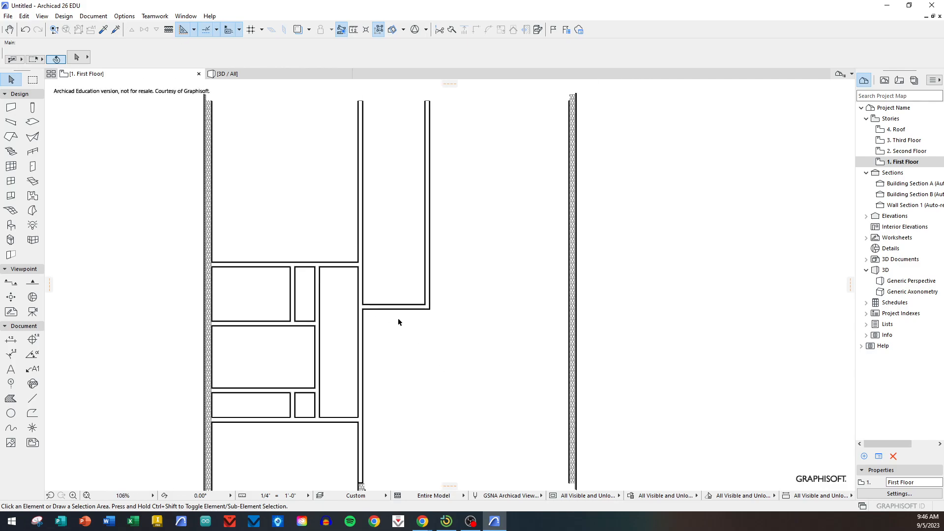
pyautogui.scroll(-1, 398, 324)
pyautogui.moveTo(457, 178); pyautogui.dragTo(464, 328, button='middle')
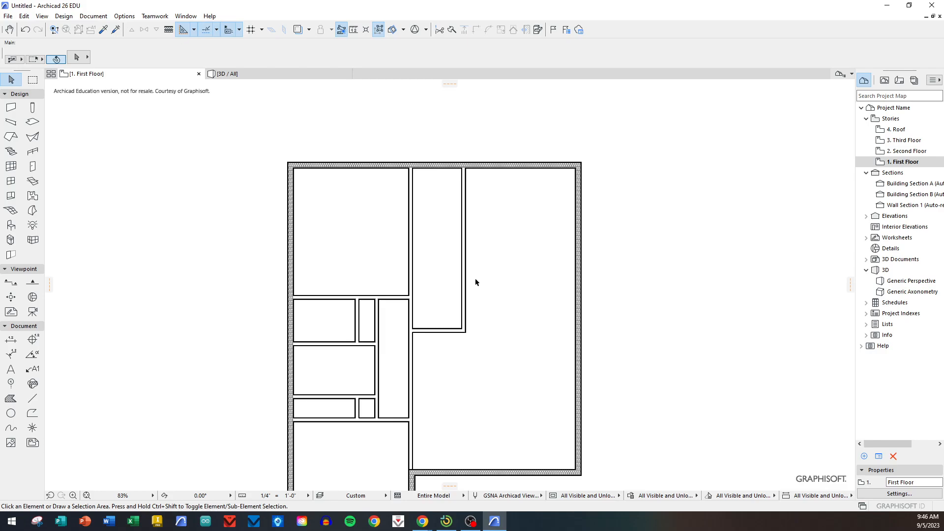
# Multiply the short horizontal wall between the two vertical walls to place one copy above it, dividing the narrow room in two
pyautogui.scroll(3, 441, 260)
pyautogui.scroll(-2, 437, 295)
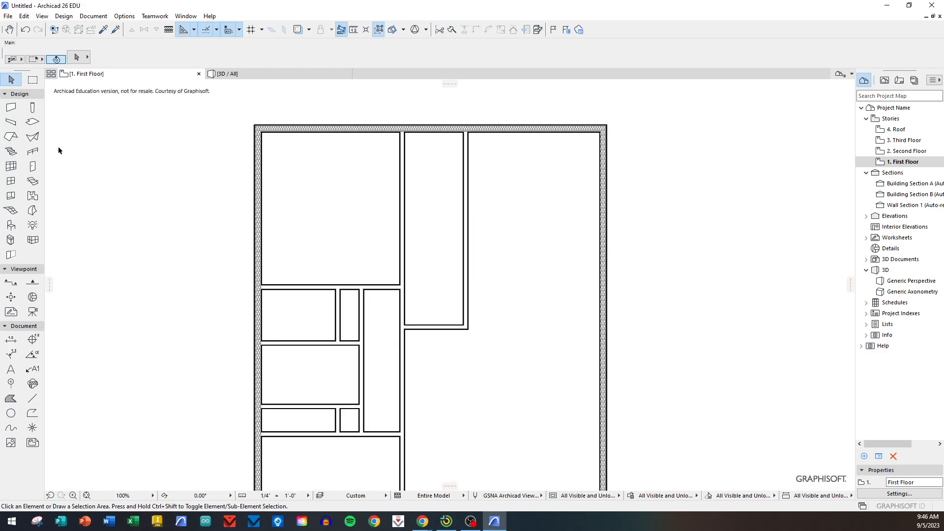
pyautogui.click(436, 327)
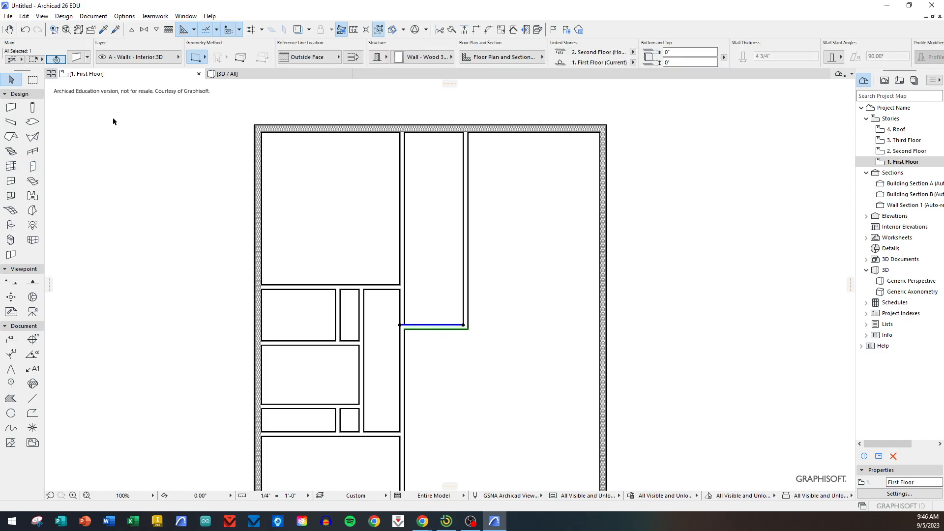
pyautogui.click(434, 327)
pyautogui.click(631, 217)
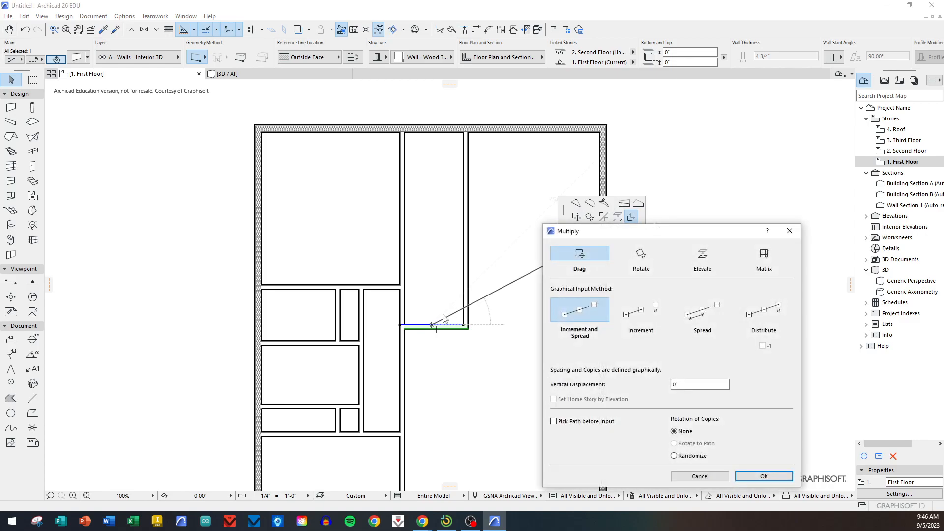
pyautogui.click(751, 473)
pyautogui.click(435, 325)
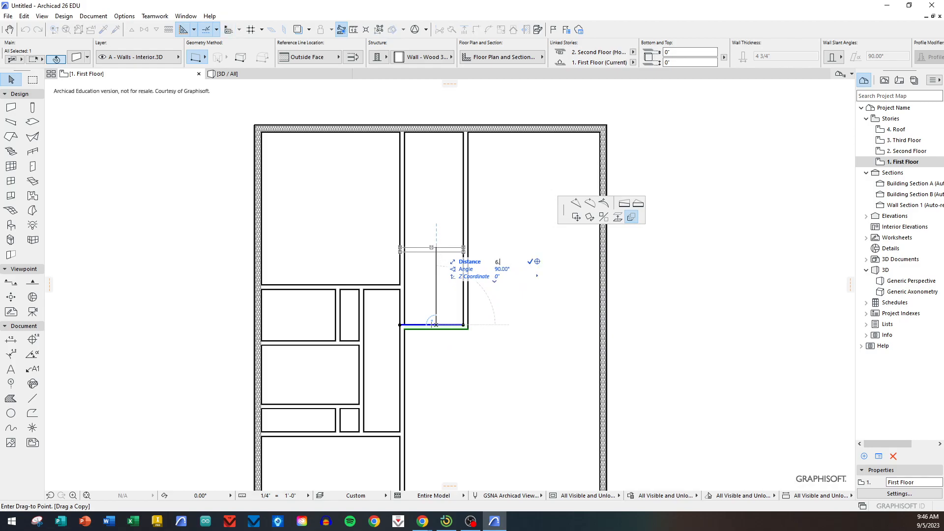
pyautogui.click(437, 251)
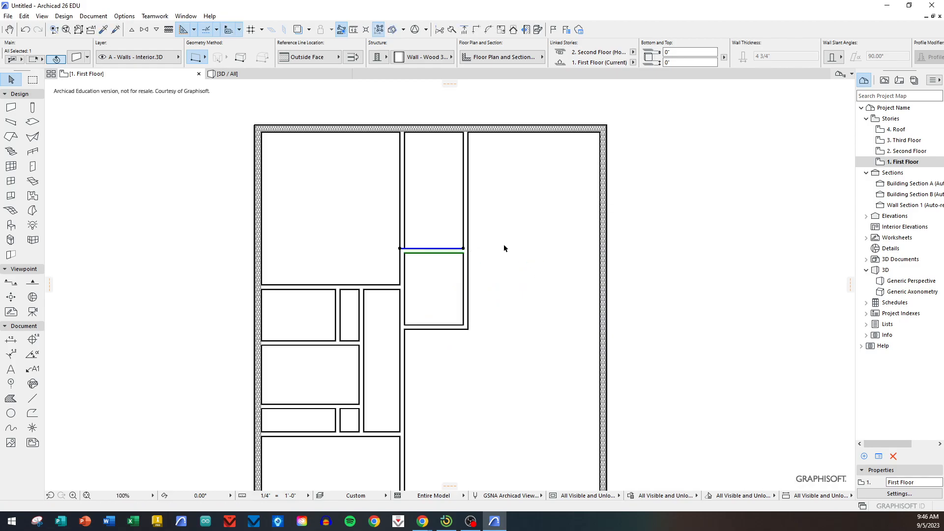
pyautogui.click(508, 248)
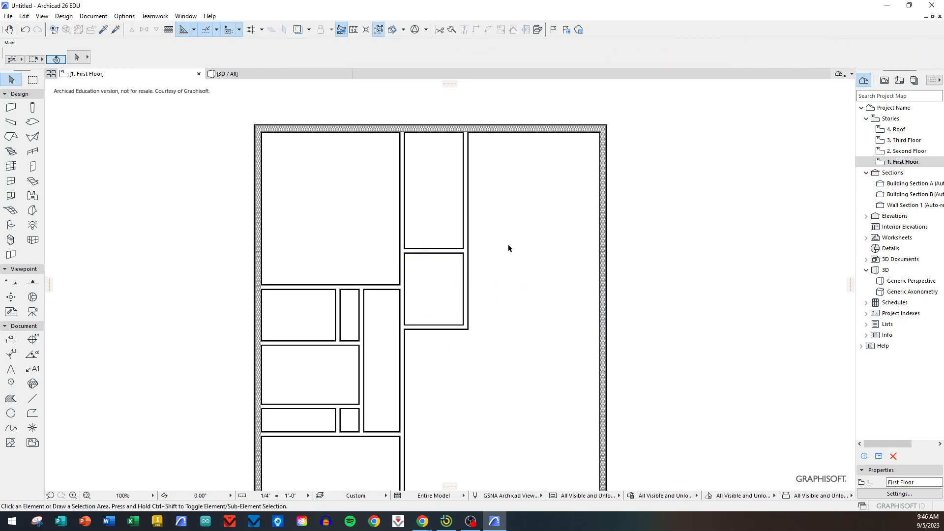
# Change the copied vertical wall's composite structure to the 6 3/4" Wood 5 1/2" Gypsum wall (W08)
pyautogui.click(431, 250)
pyautogui.click(470, 273)
pyautogui.click(465, 278)
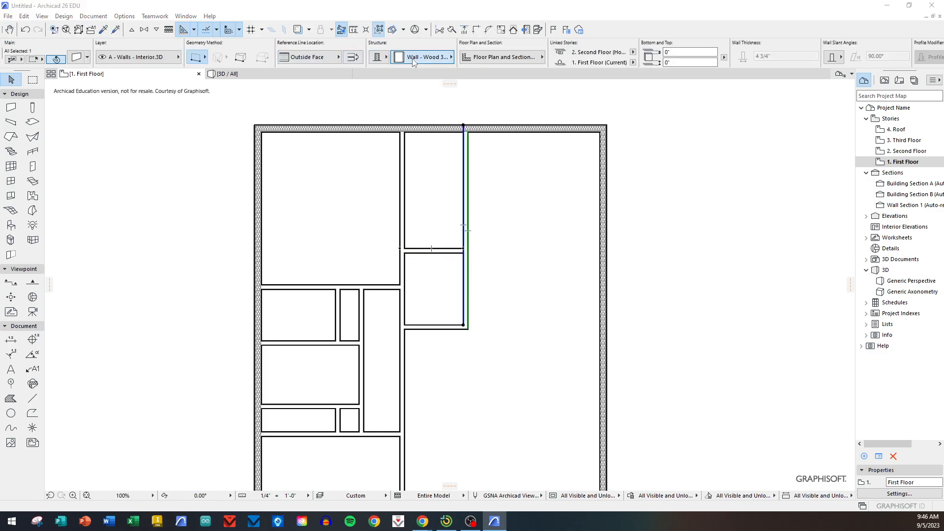
pyautogui.click(427, 57)
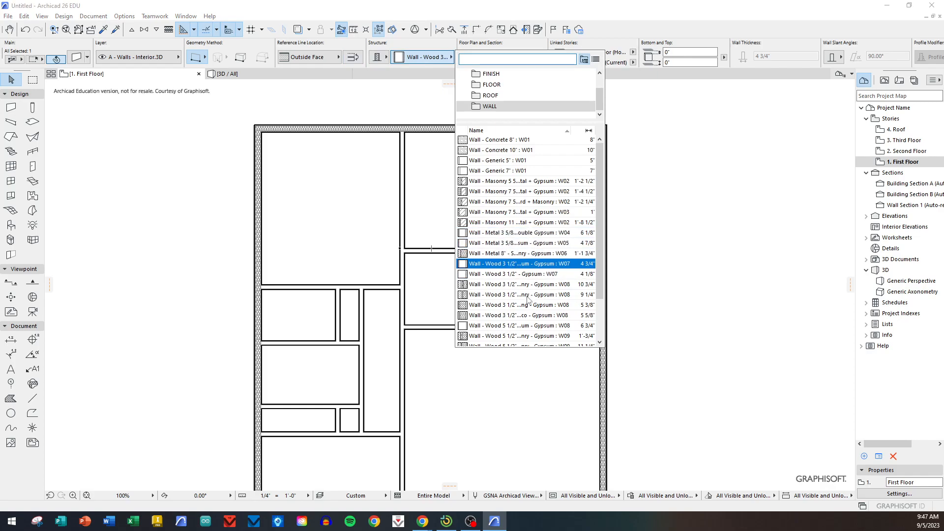
pyautogui.click(530, 326)
# Change the horizontal wall above the two smallest left-side rooms to the 6 3/4" Wood 5 1/2" Gypsum composite (W08), and deselect it
pyautogui.click(321, 407)
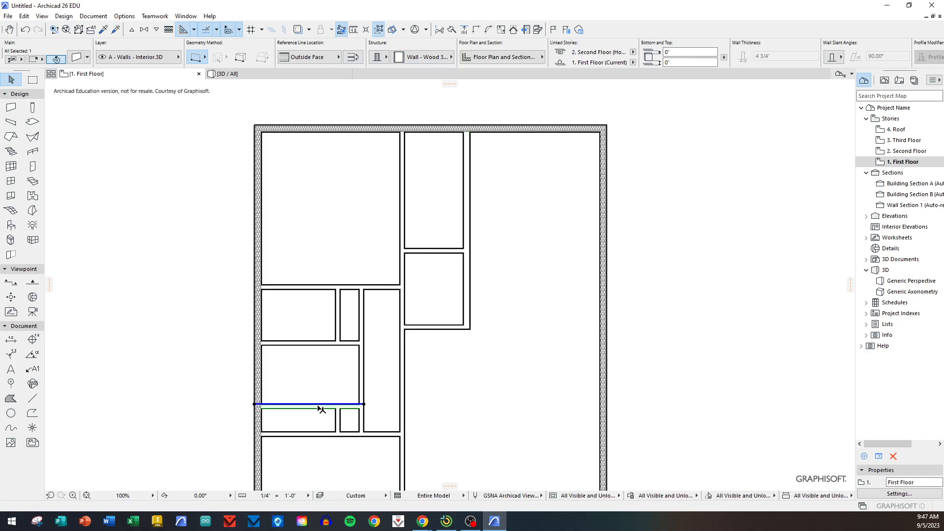
pyautogui.click(401, 58)
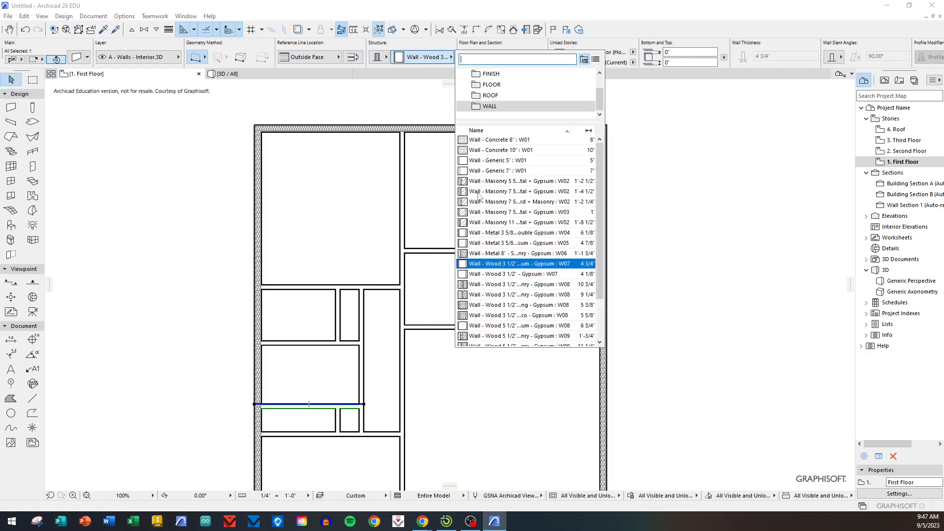
pyautogui.click(530, 324)
pyautogui.click(302, 375)
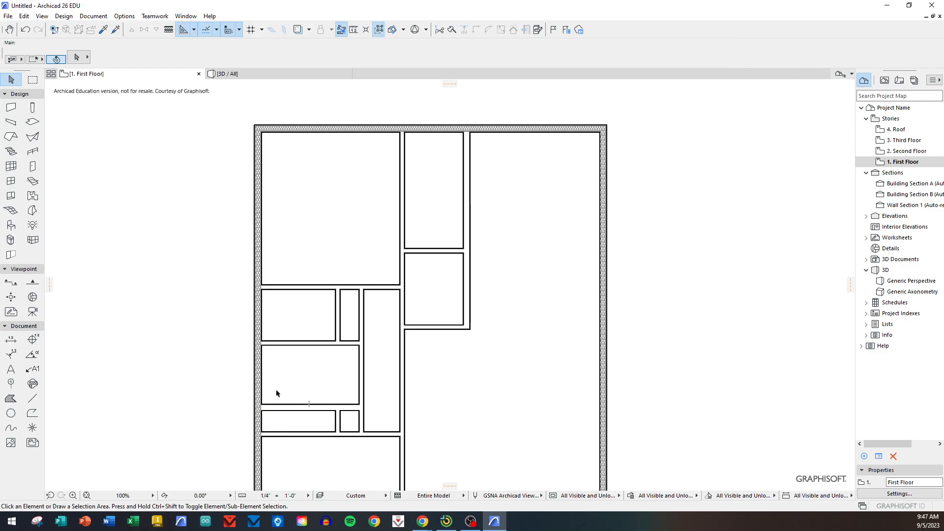
pyautogui.scroll(-3, 490, 305)
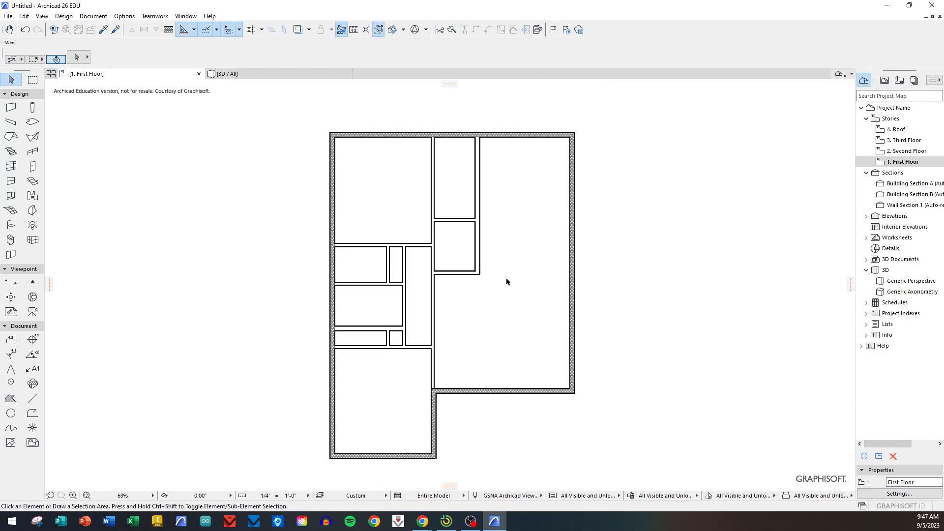